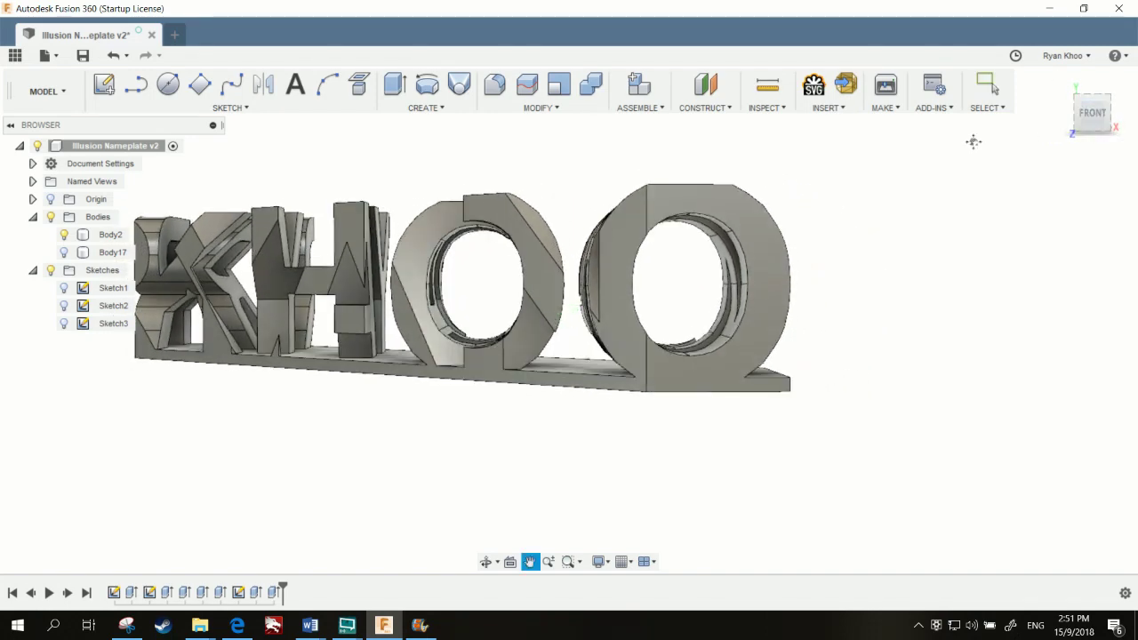
pyautogui.moveTo(973, 142); pyautogui.dragTo(1085, 143)
pyautogui.press('Escape')
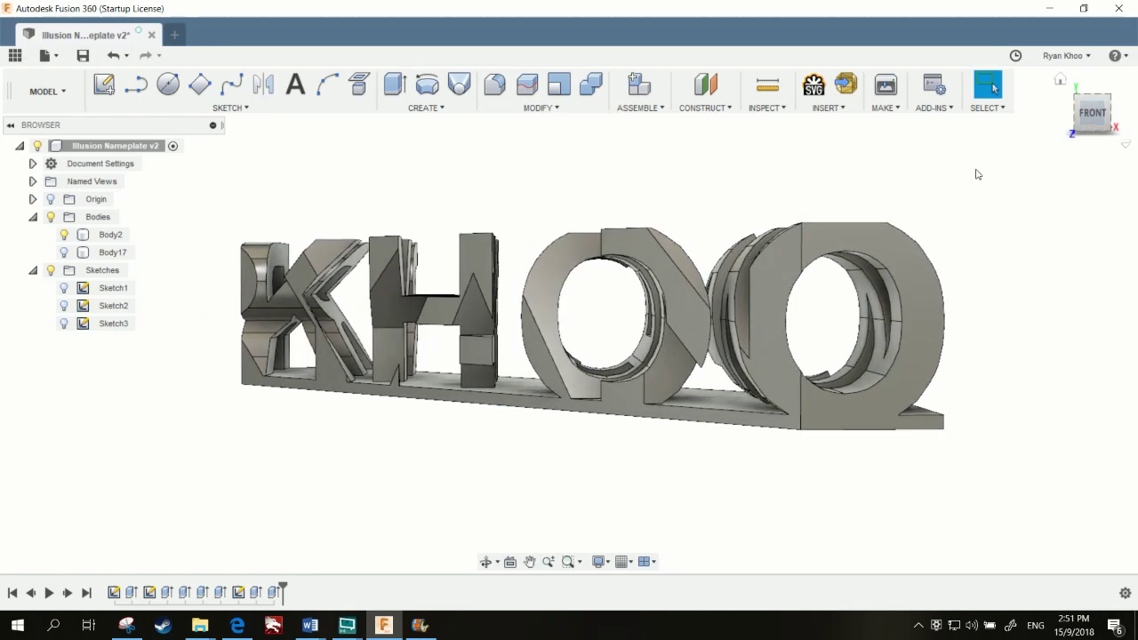
pyautogui.scroll(2, 969, 176)
pyautogui.scroll(-5, 867, 231)
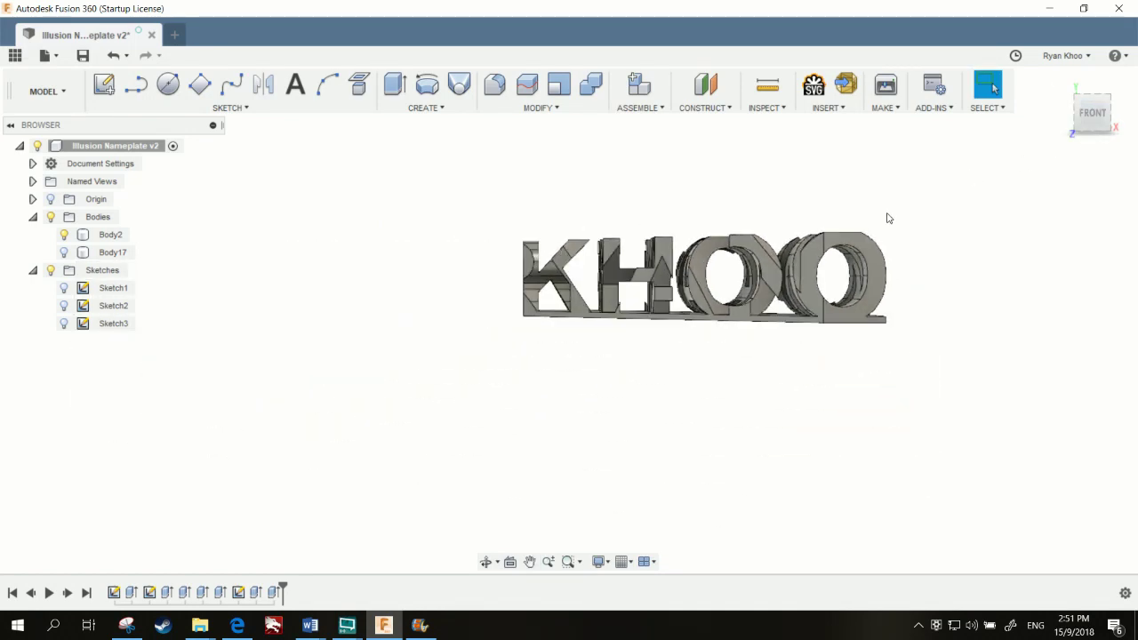
pyautogui.moveTo(1038, 153); pyautogui.dragTo(966, 151, button='middle')
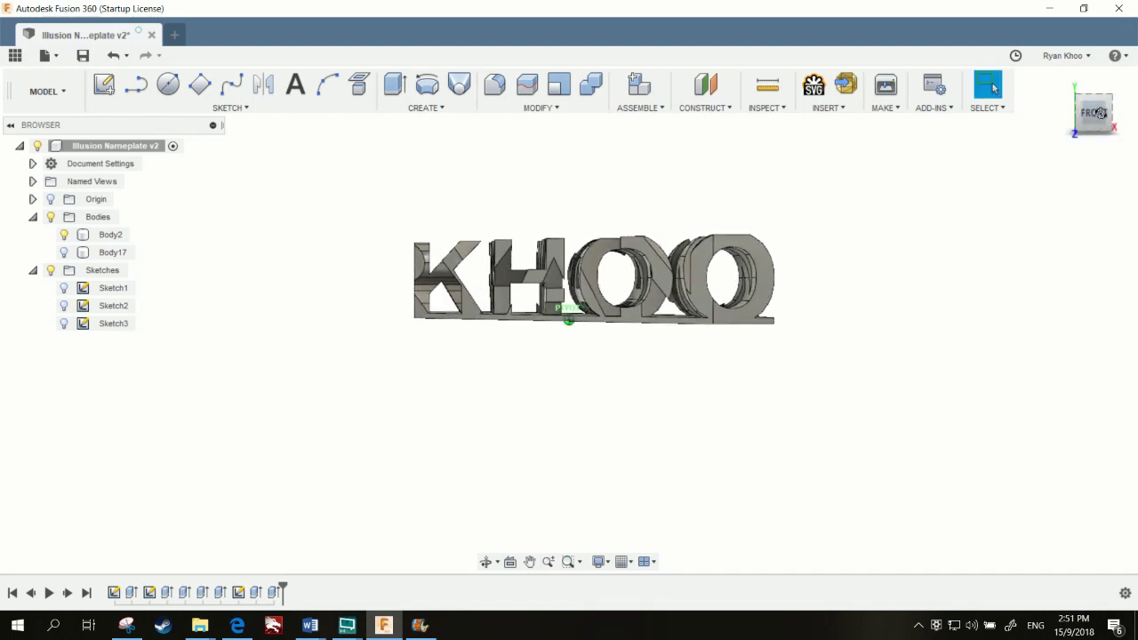
pyautogui.moveTo(1101, 113); pyautogui.dragTo(1112, 113)
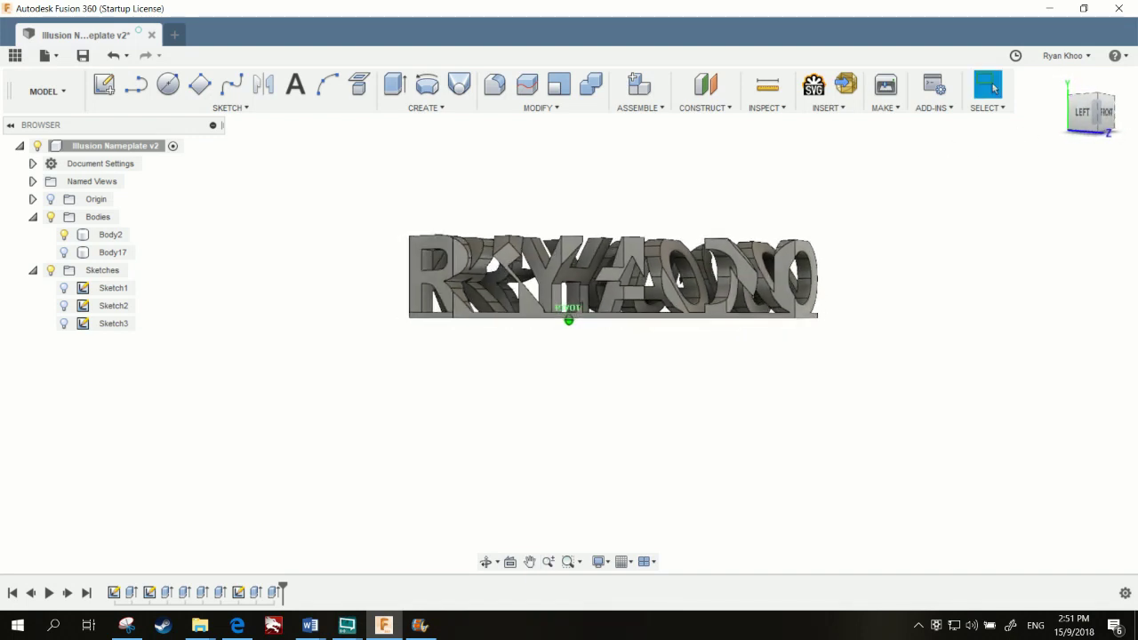
pyautogui.click(1082, 112)
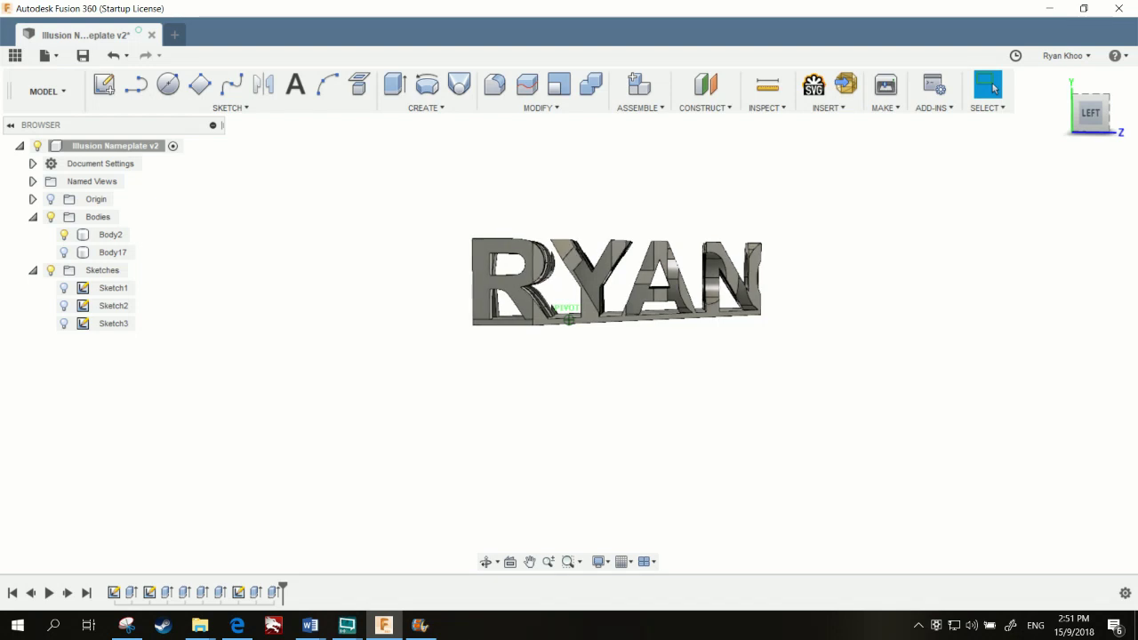
pyautogui.press('F6')
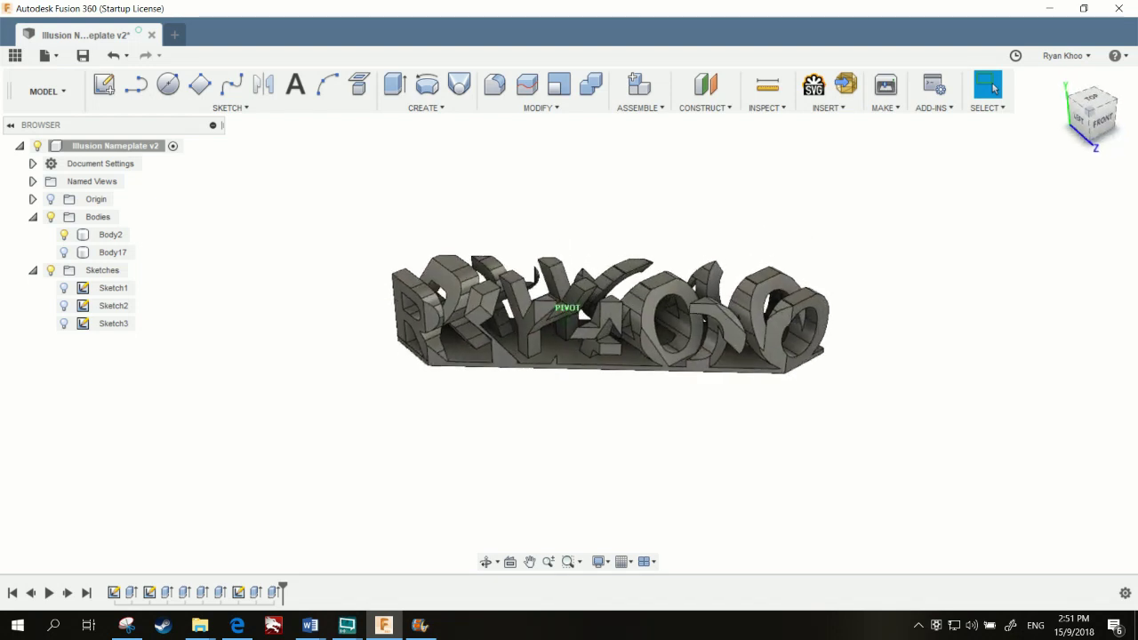
pyautogui.keyDown('shift'); pyautogui.moveTo(535, 272); pyautogui.dragTo(535, 296, button='middle'); pyautogui.keyUp('shift')
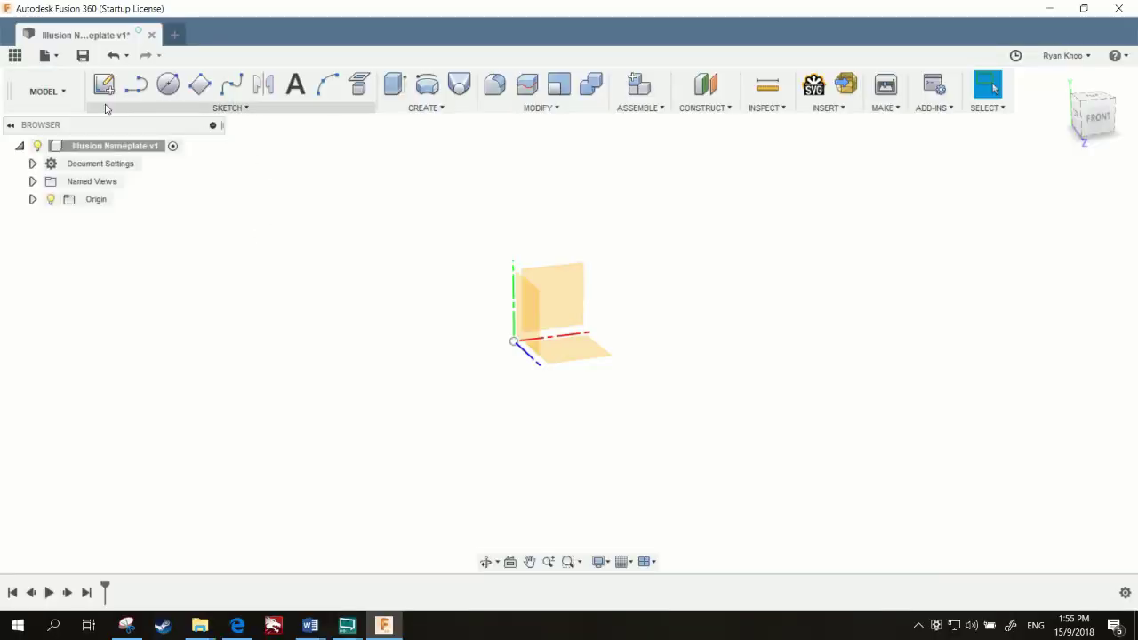
pyautogui.click(102, 86)
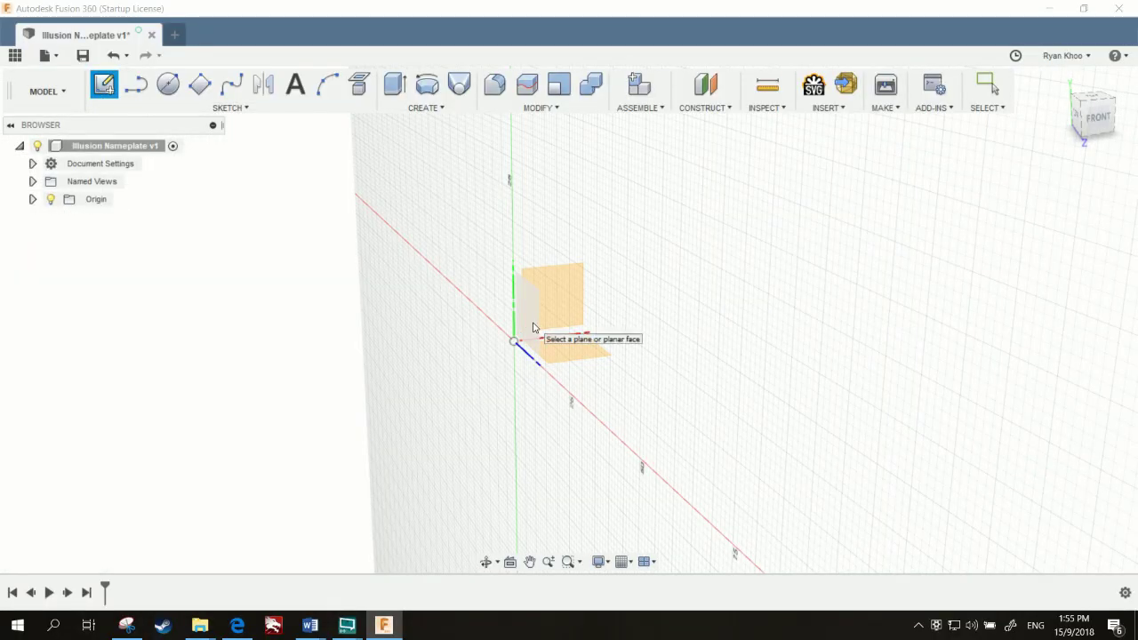
pyautogui.click(533, 327)
pyautogui.click(295, 85)
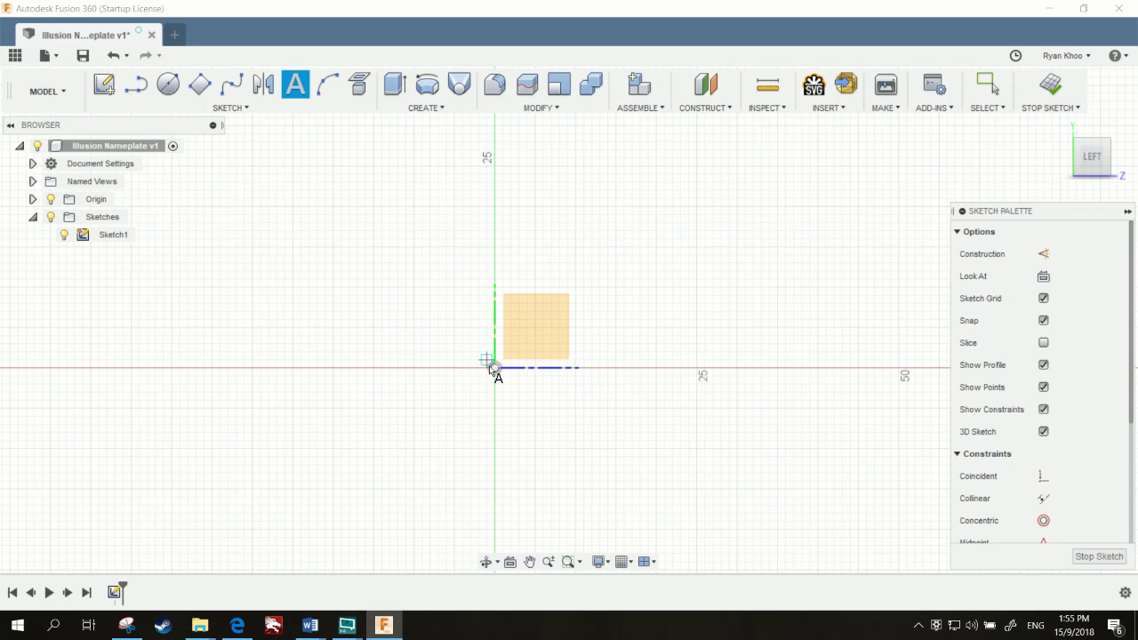
pyautogui.click(494, 368)
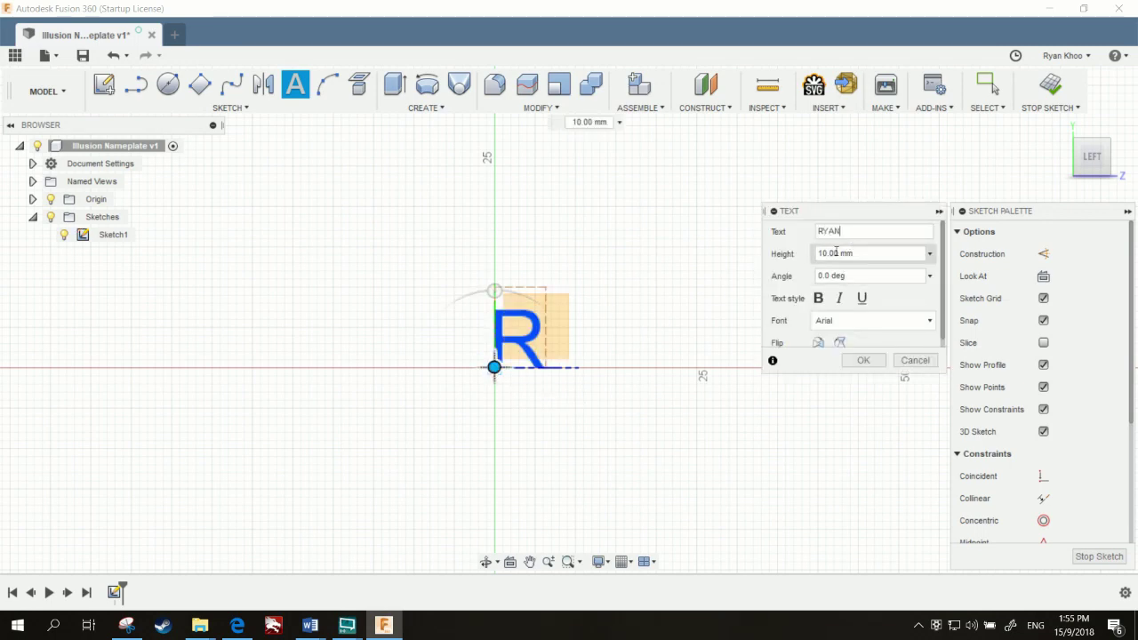
pyautogui.click(819, 298)
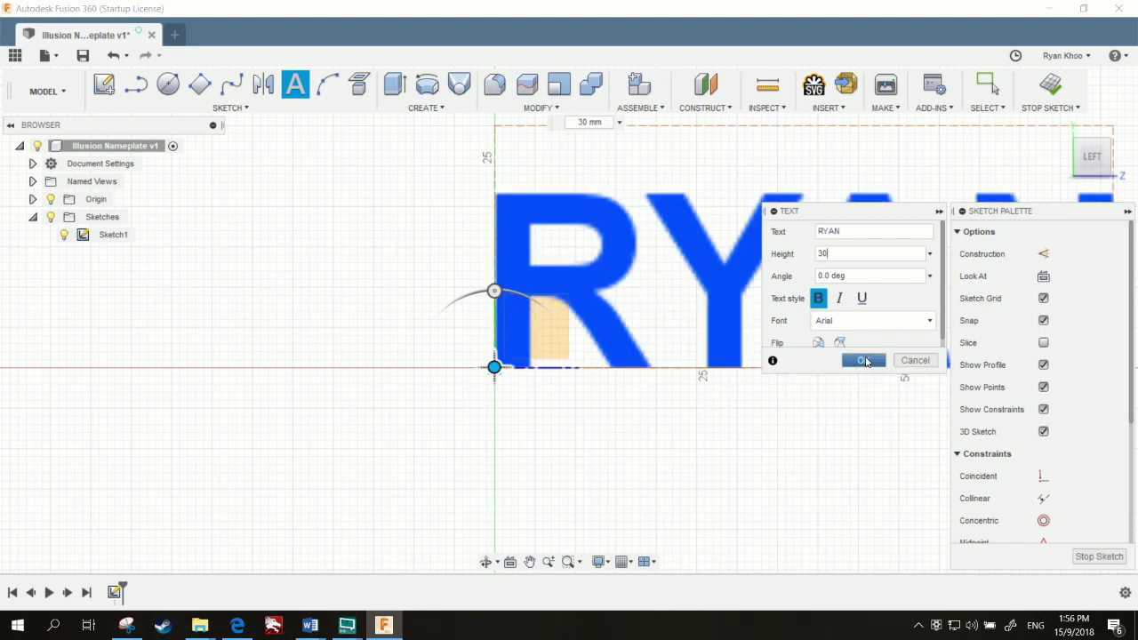
pyautogui.click(866, 362)
pyautogui.moveTo(686, 419); pyautogui.dragTo(442, 483, button='middle')
pyautogui.scroll(1, 685, 414)
pyautogui.scroll(-2, 827, 344)
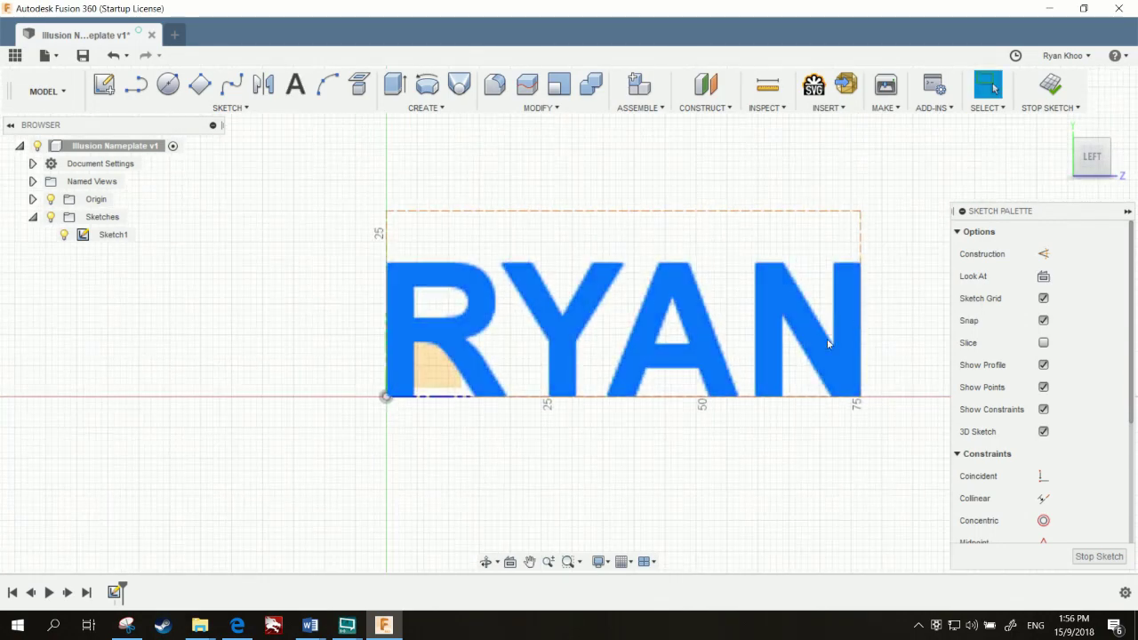
pyautogui.moveTo(827, 339)
pyautogui.mouseDown(button='middle')
pyautogui.moveTo(744, 364)
pyautogui.moveTo(828, 328)
pyautogui.mouseUp(button='middle')
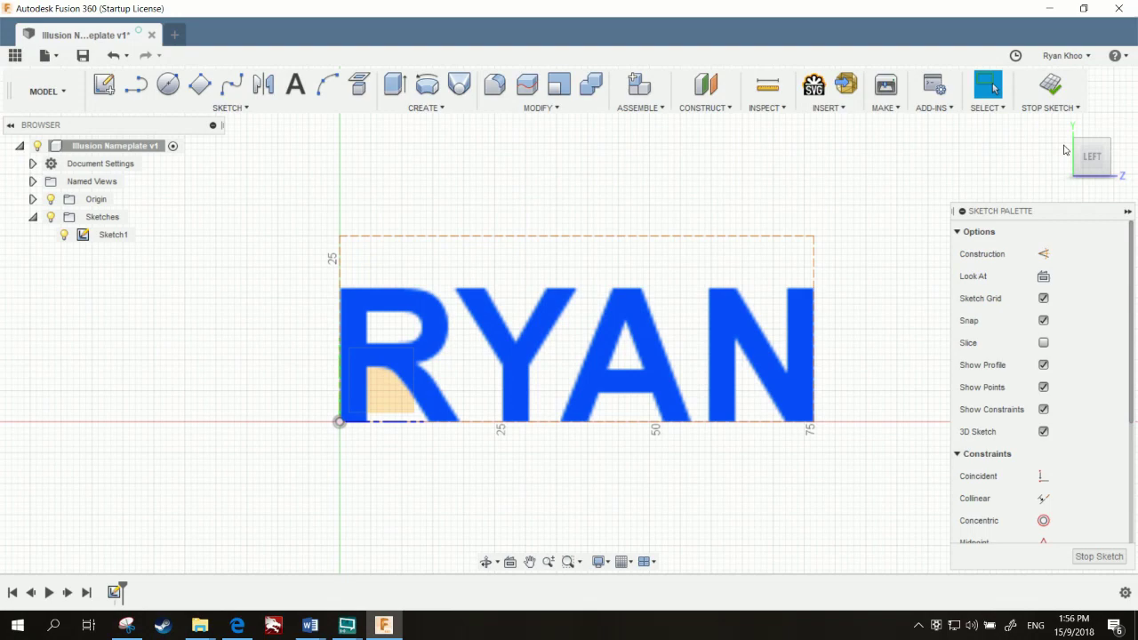
pyautogui.moveTo(1092, 153); pyautogui.dragTo(1019, 153)
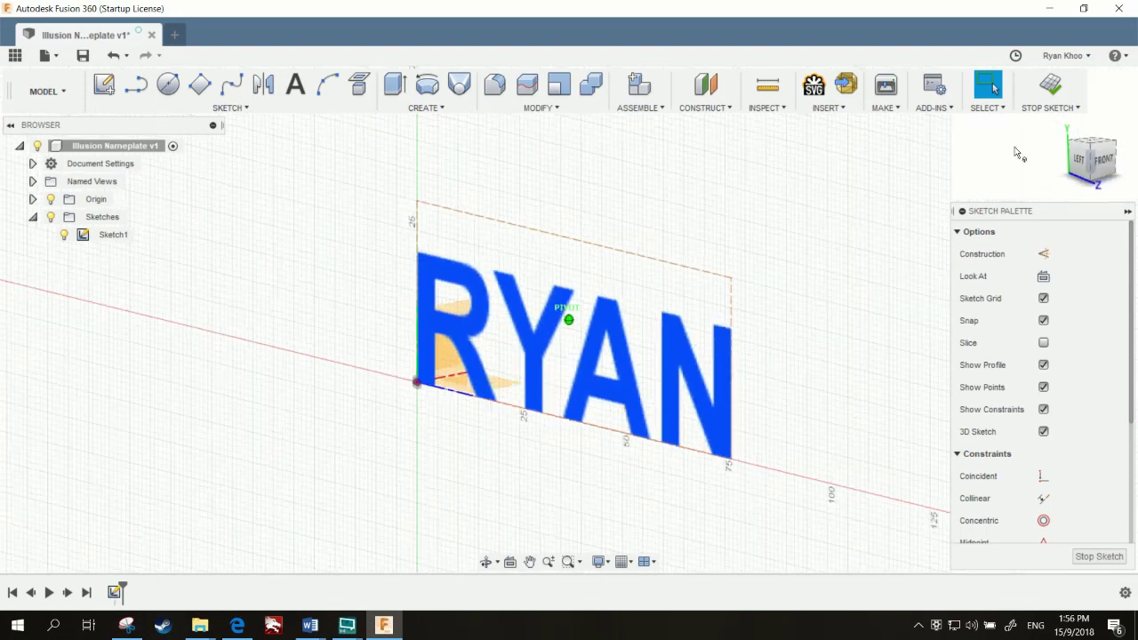
pyautogui.click(1050, 84)
pyautogui.press('e')
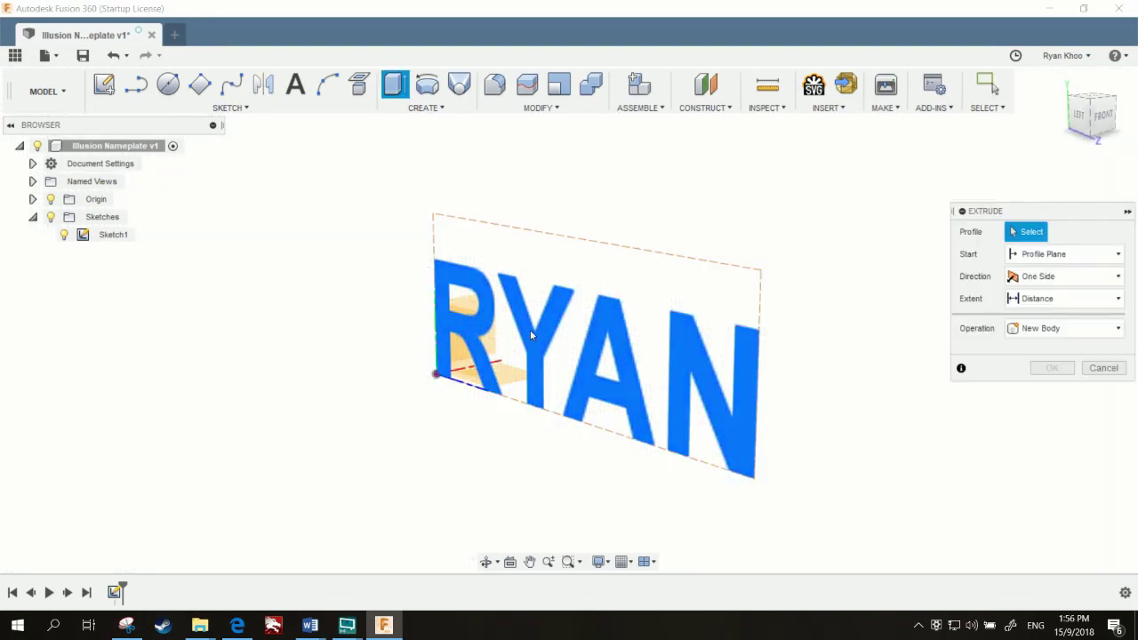
pyautogui.click(531, 332)
pyautogui.moveTo(356, 265); pyautogui.dragTo(687, 275)
pyautogui.moveTo(687, 274); pyautogui.dragTo(223, 346, button='middle')
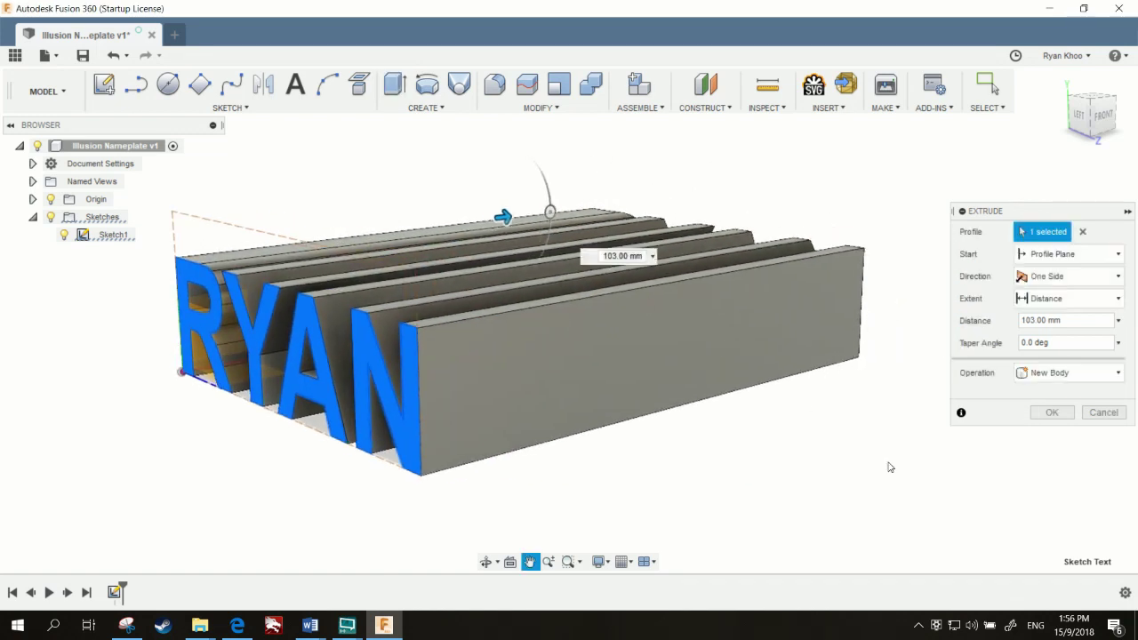
pyautogui.click(1052, 412)
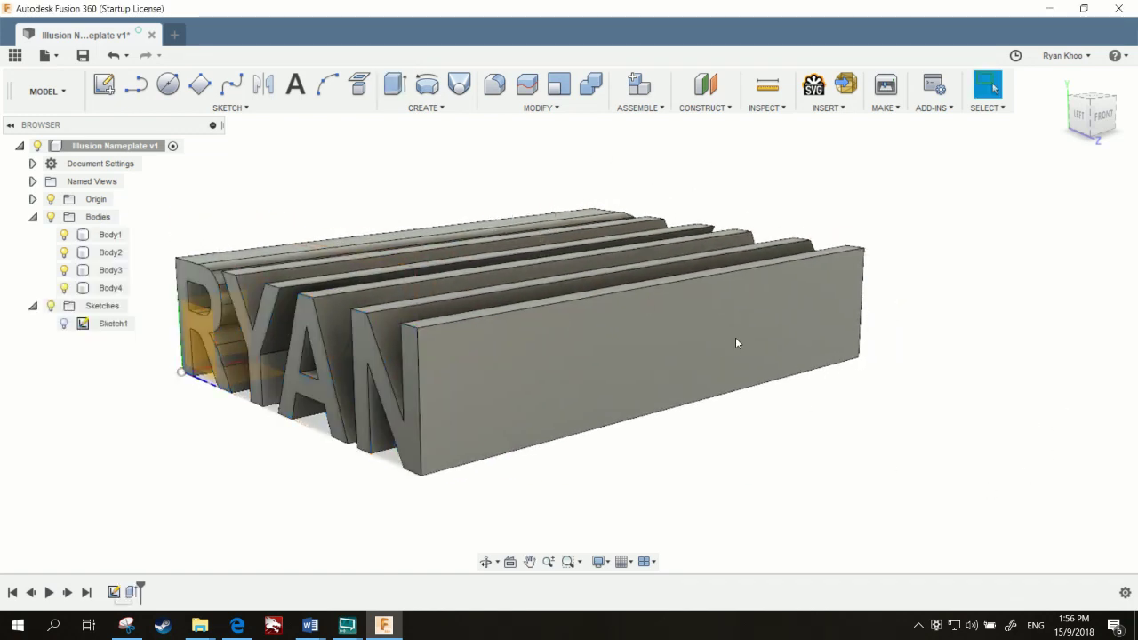
# Start a second sketch on the letters' end face, viewed straight from the front
pyautogui.click(112, 84)
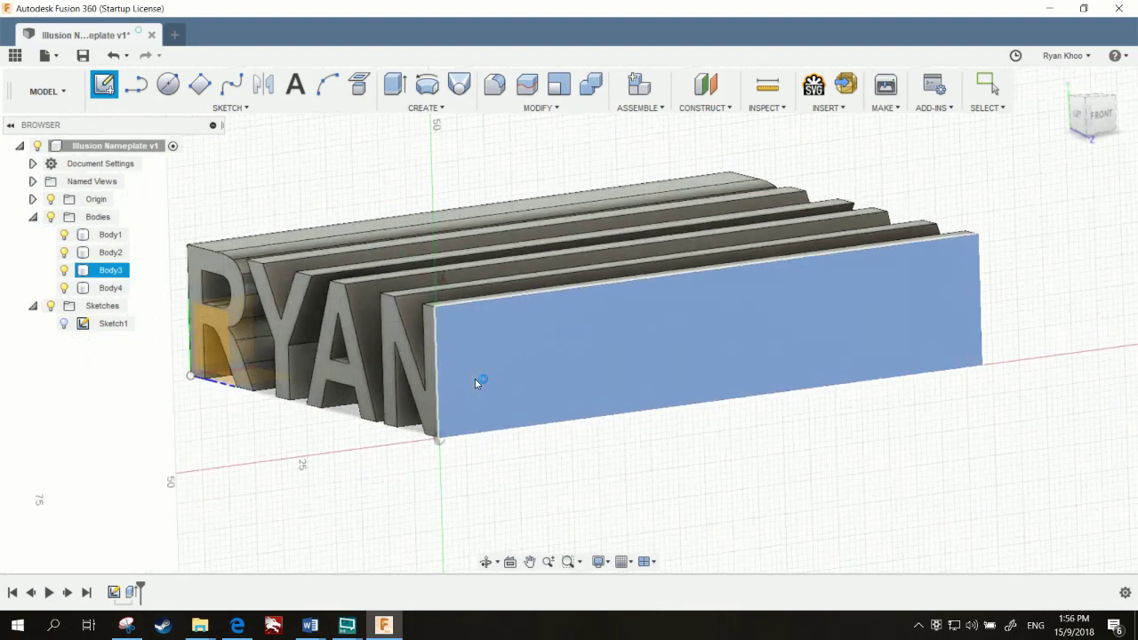
pyautogui.click(475, 379)
pyautogui.click(1071, 136)
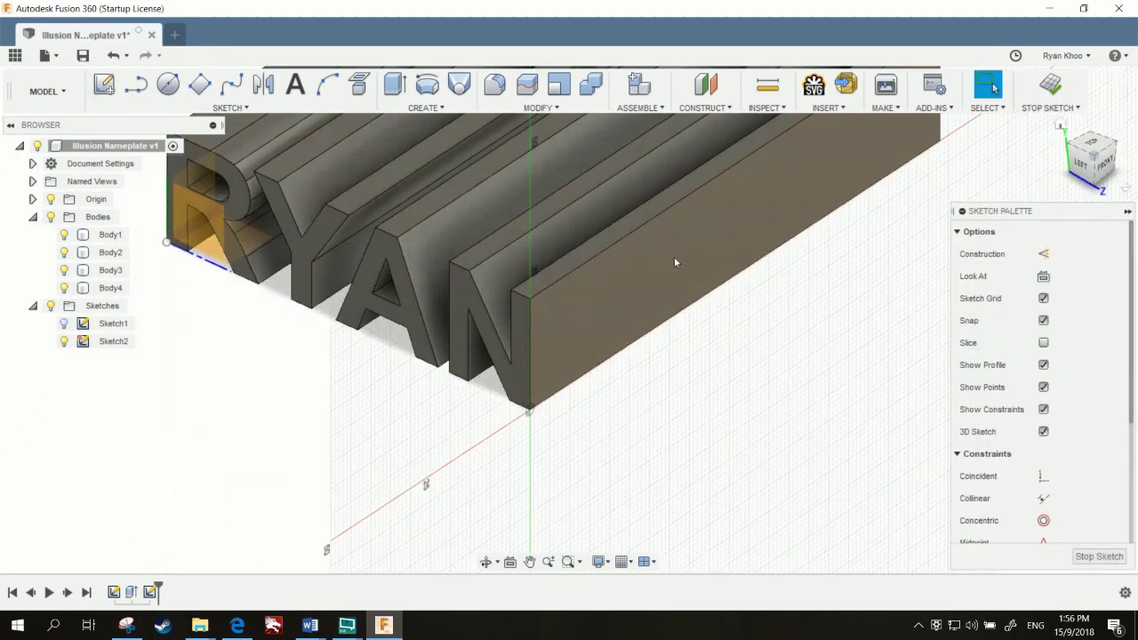
pyautogui.click(1103, 164)
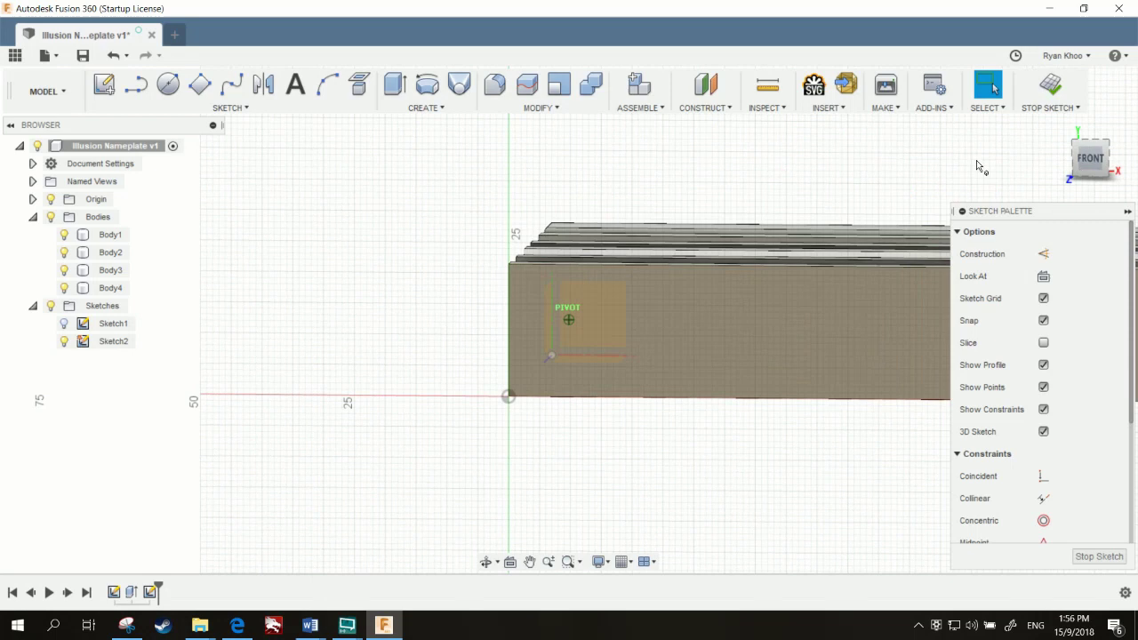
pyautogui.click(1095, 159)
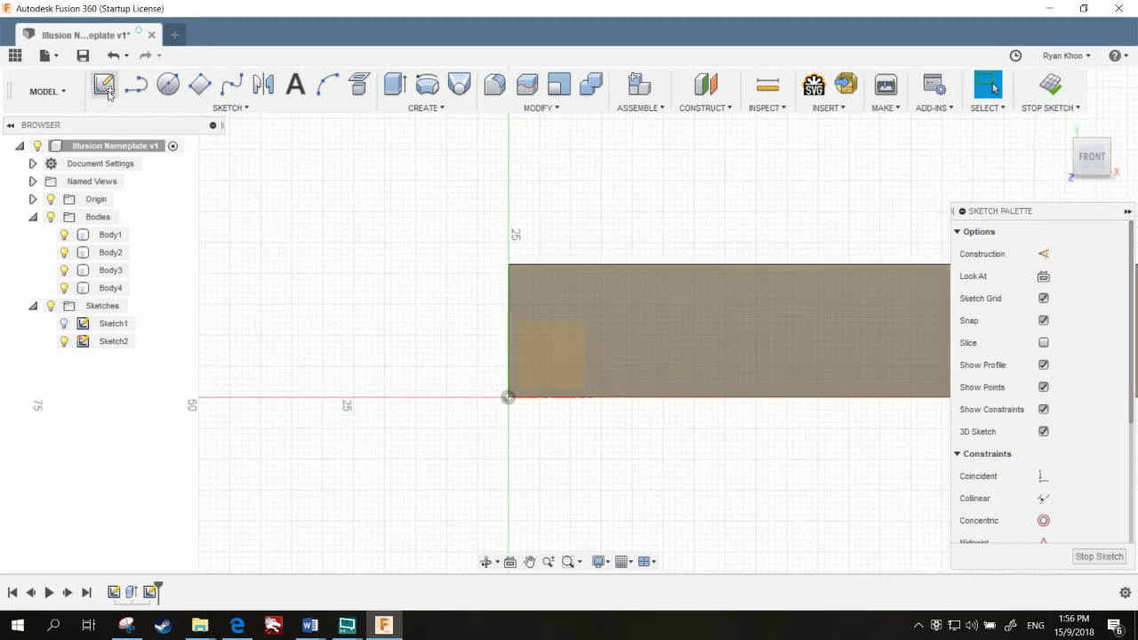
pyautogui.click(509, 399)
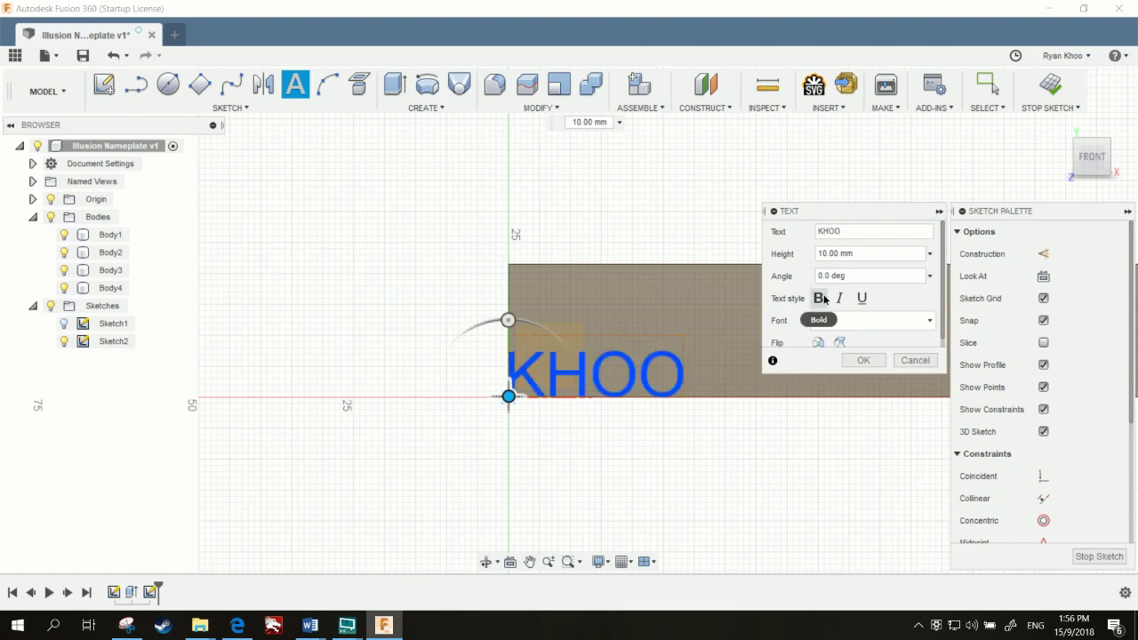
pyautogui.click(822, 299)
pyautogui.write('30')
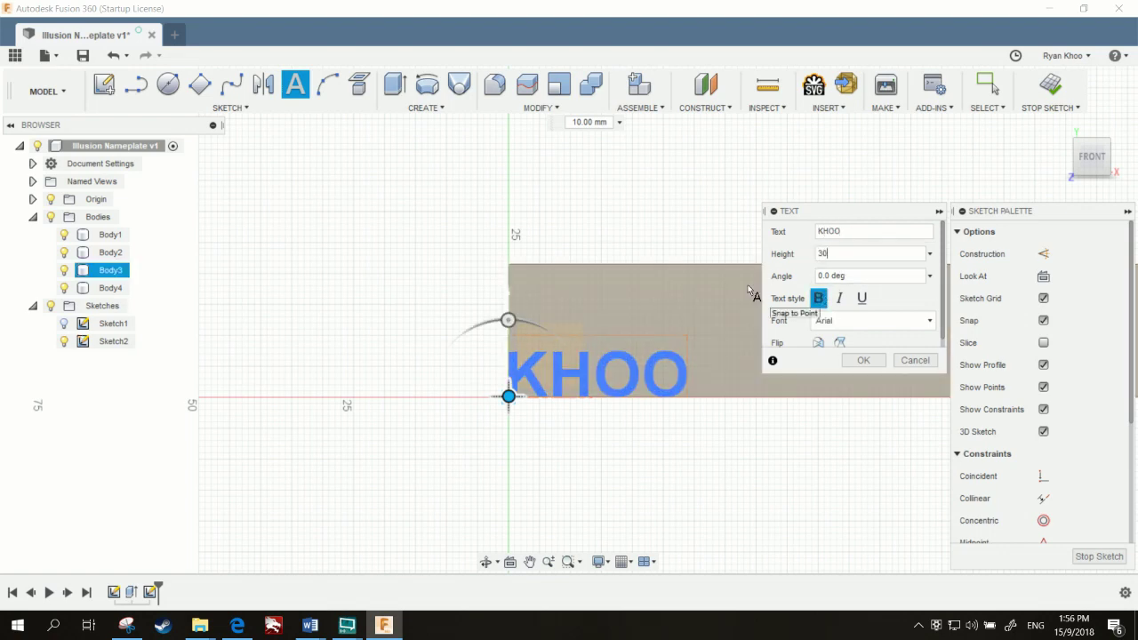
pyautogui.press('Return')
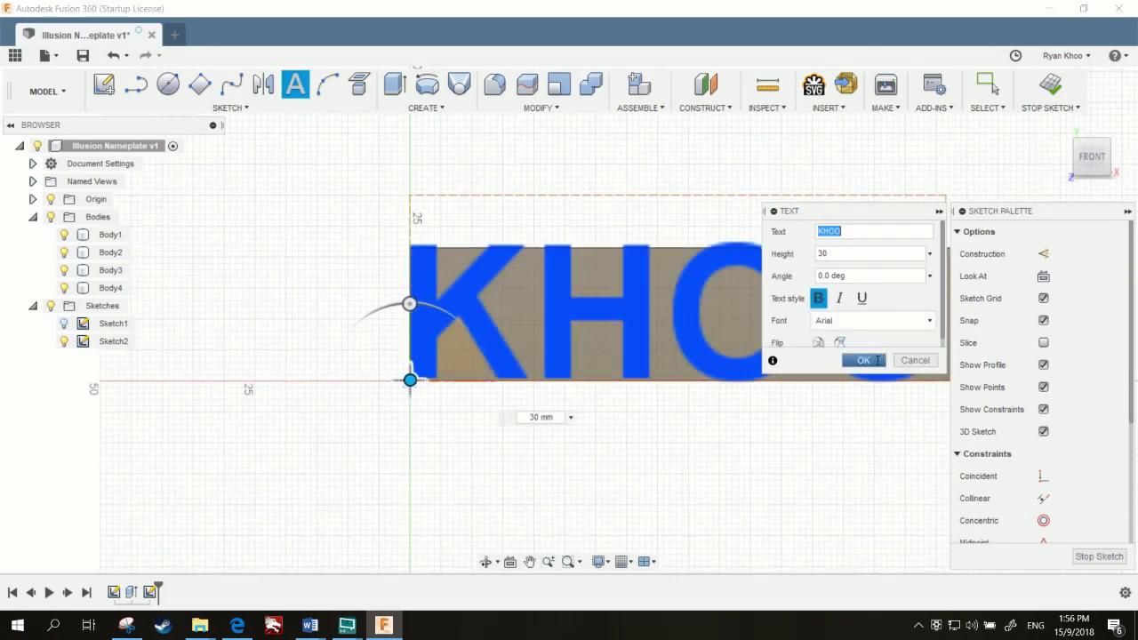
pyautogui.click(863, 360)
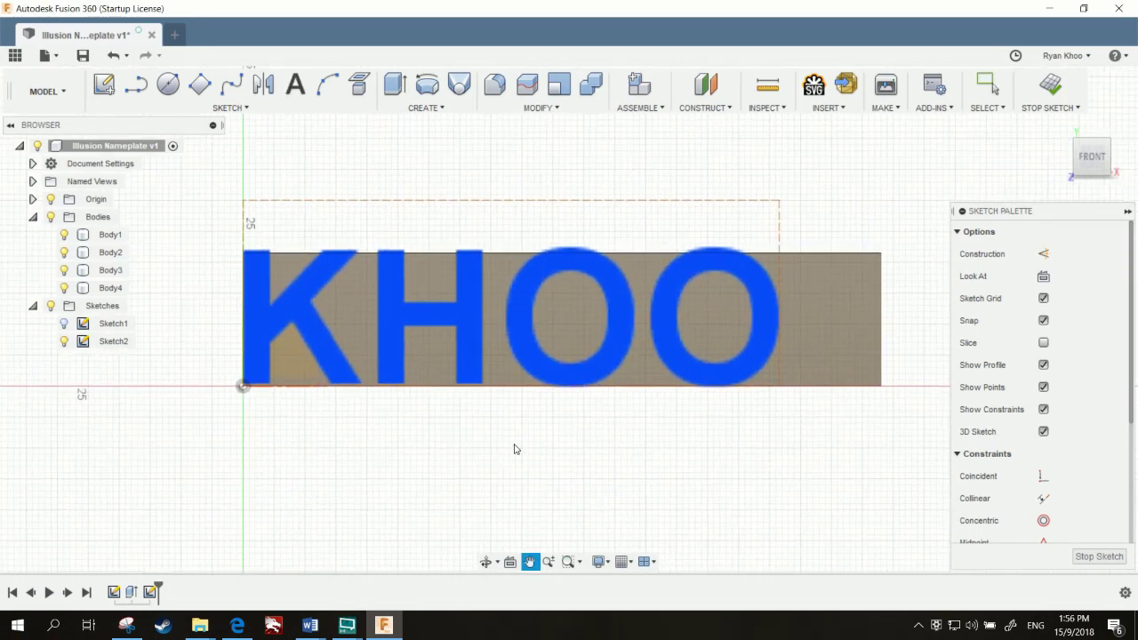
pyautogui.click(199, 83)
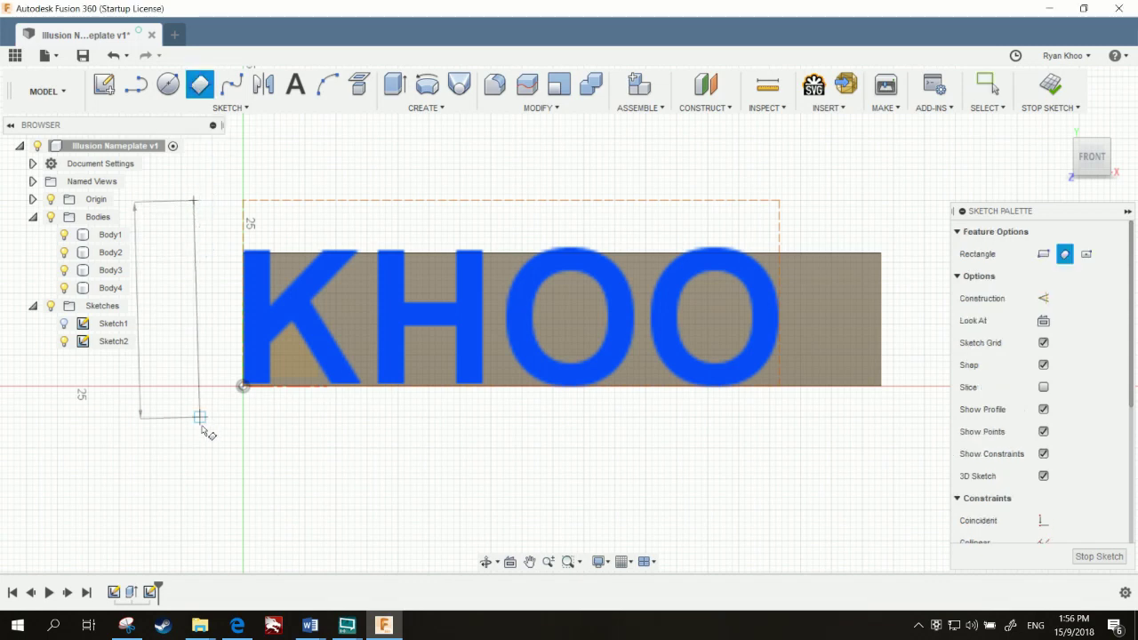
pyautogui.click(919, 416)
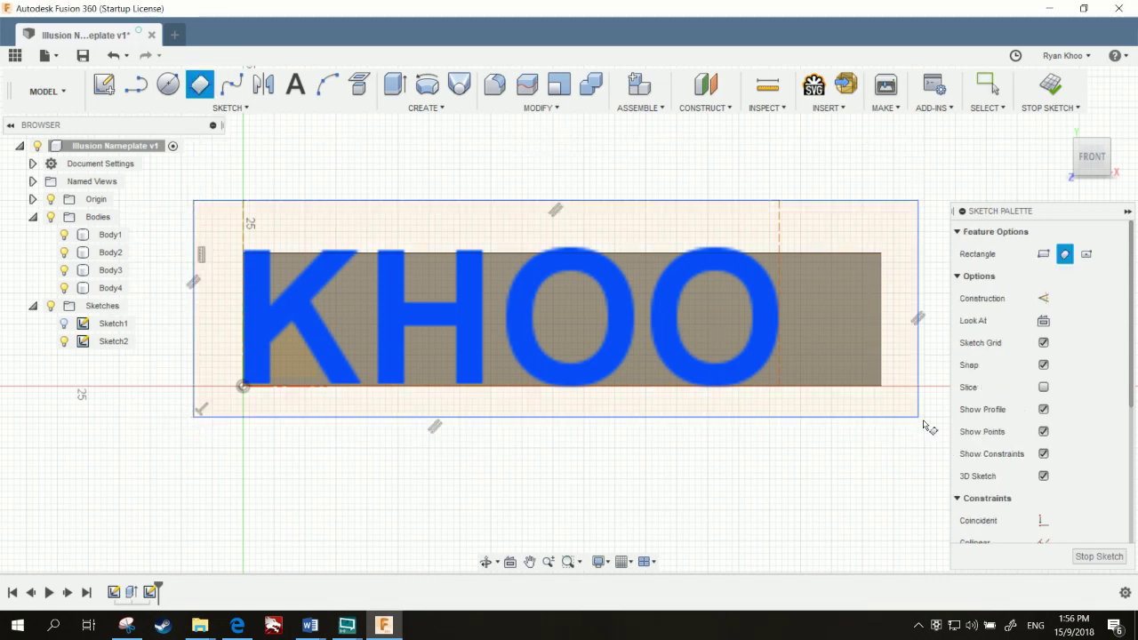
pyautogui.click(1059, 84)
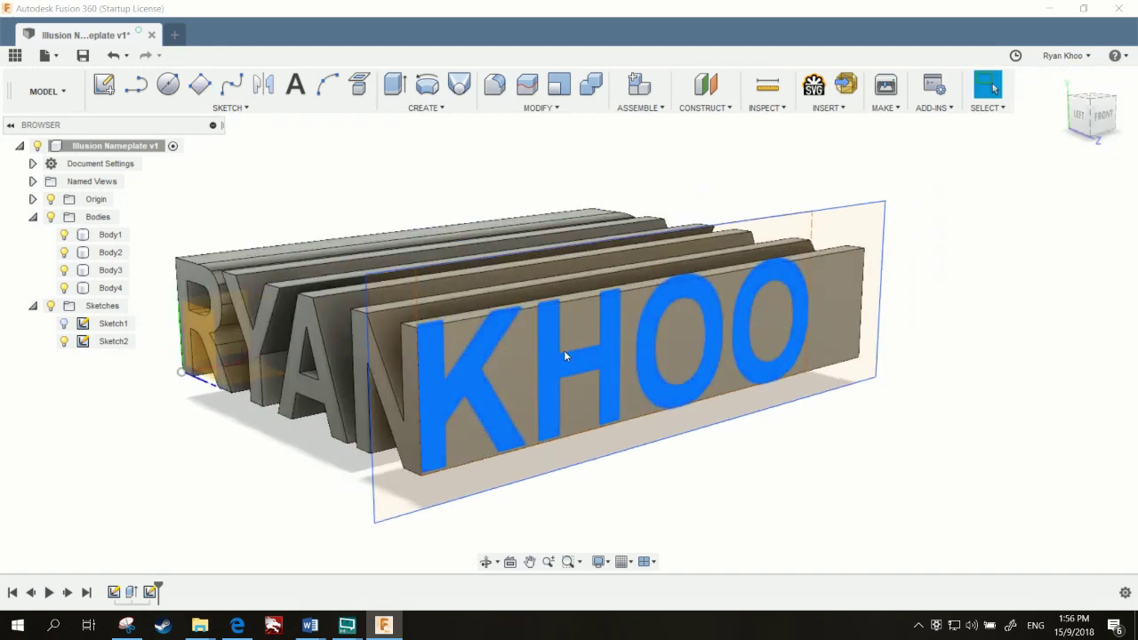
pyautogui.press('e')
pyautogui.click(556, 317)
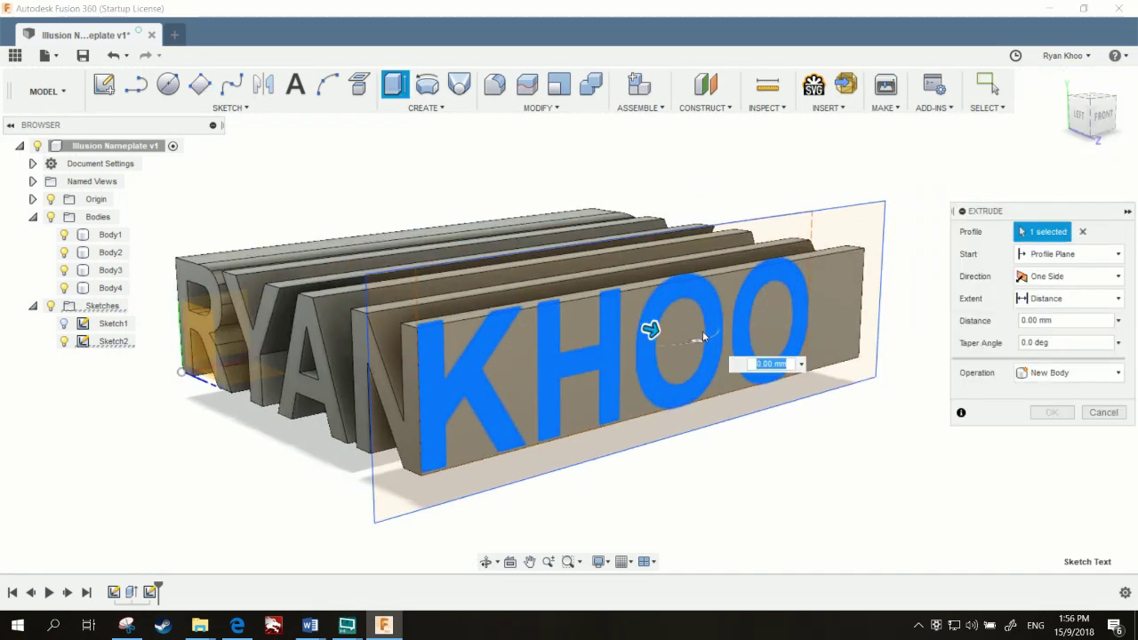
pyautogui.write('1')
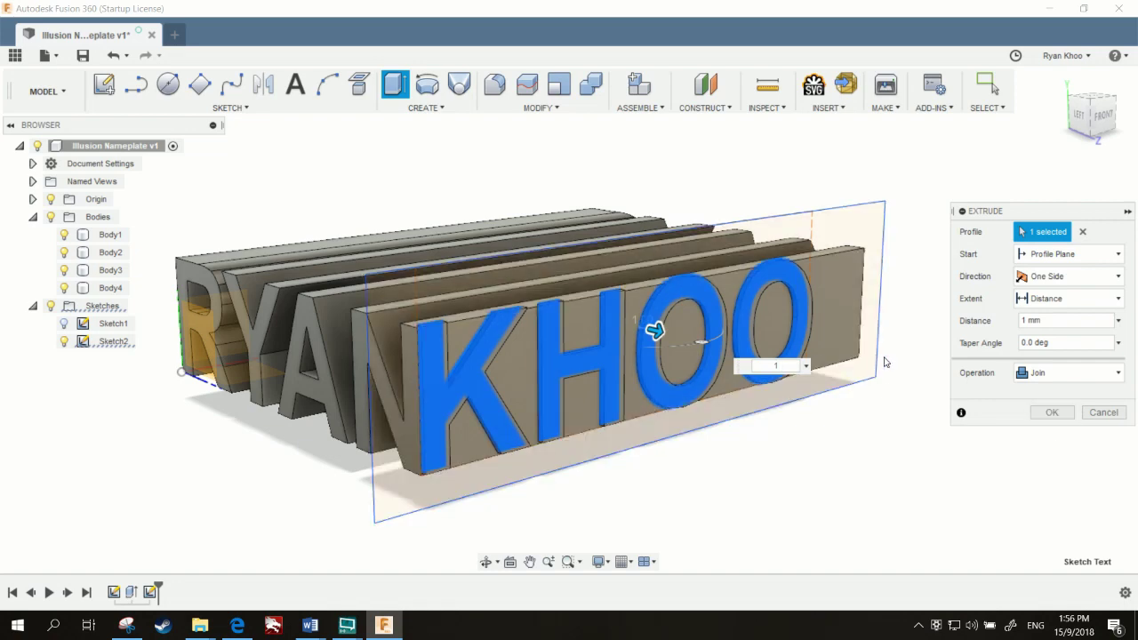
pyautogui.click(1053, 414)
# Show Sketch2 and extrude the nameplate and outer plane regions 1 mm as Join
pyautogui.press('e')
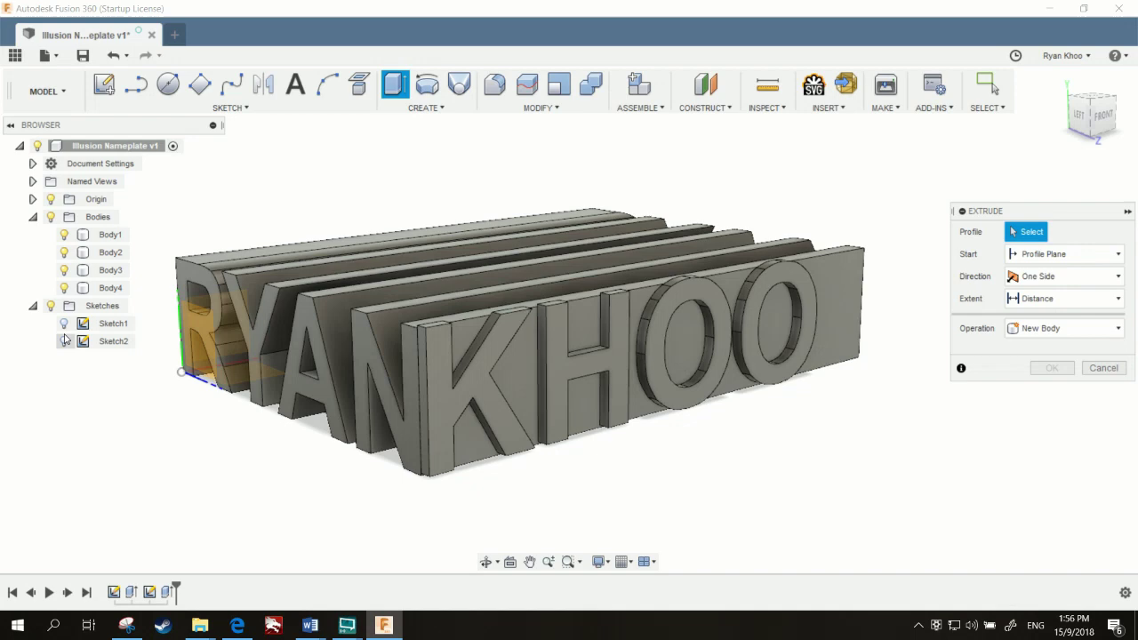
pyautogui.click(63, 342)
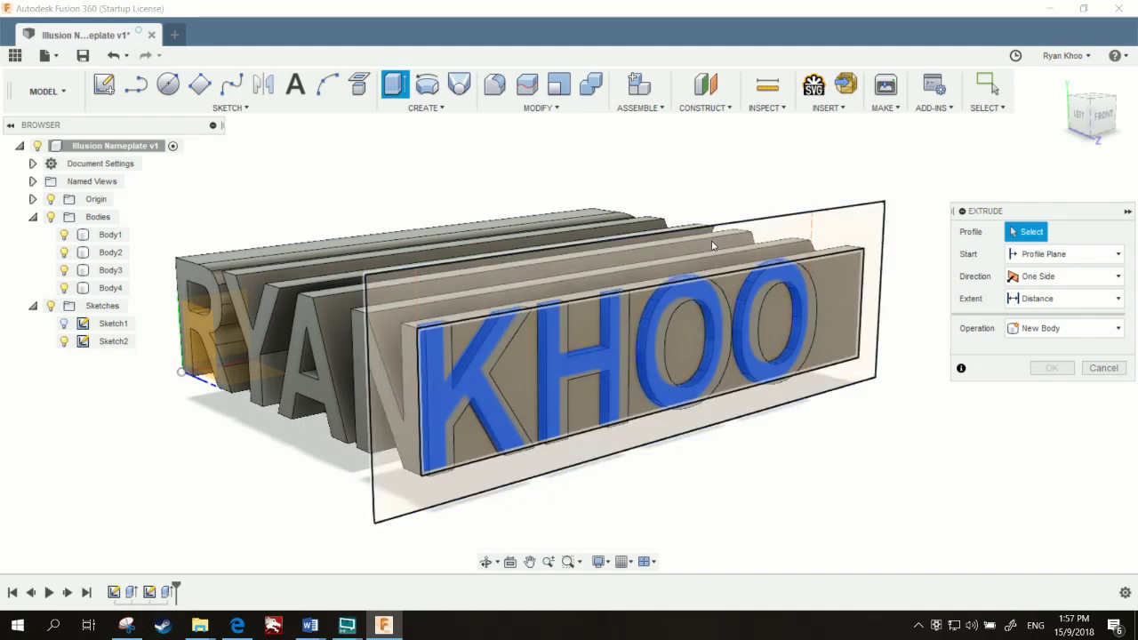
pyautogui.scroll(3, 791, 427)
pyautogui.moveTo(895, 269); pyautogui.dragTo(794, 225, button='middle')
pyautogui.click(788, 217)
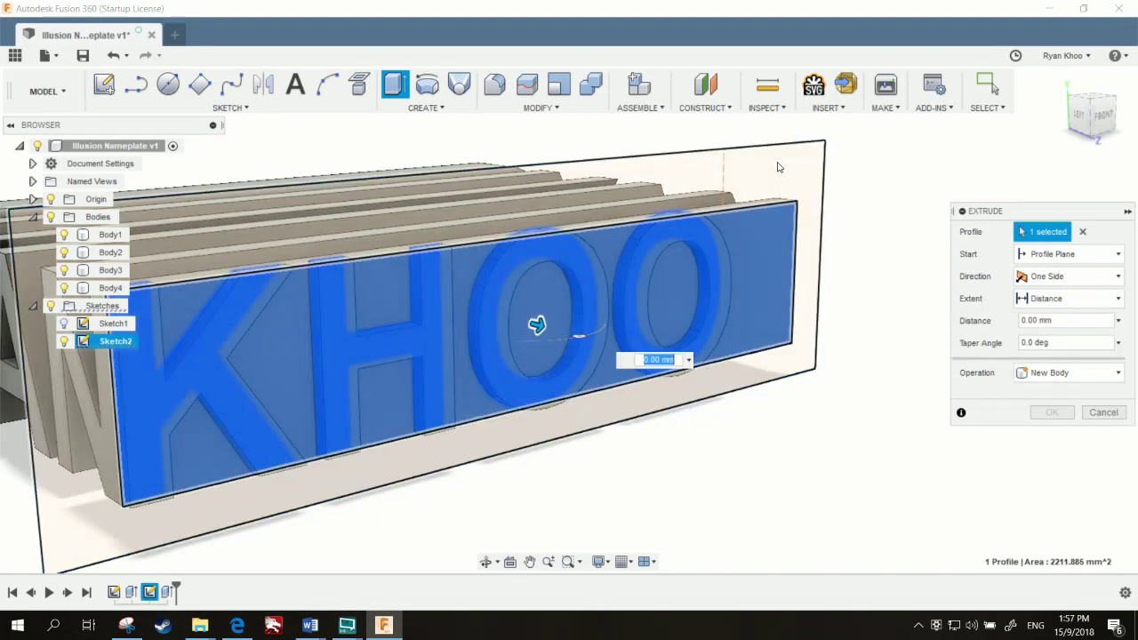
pyautogui.click(778, 166)
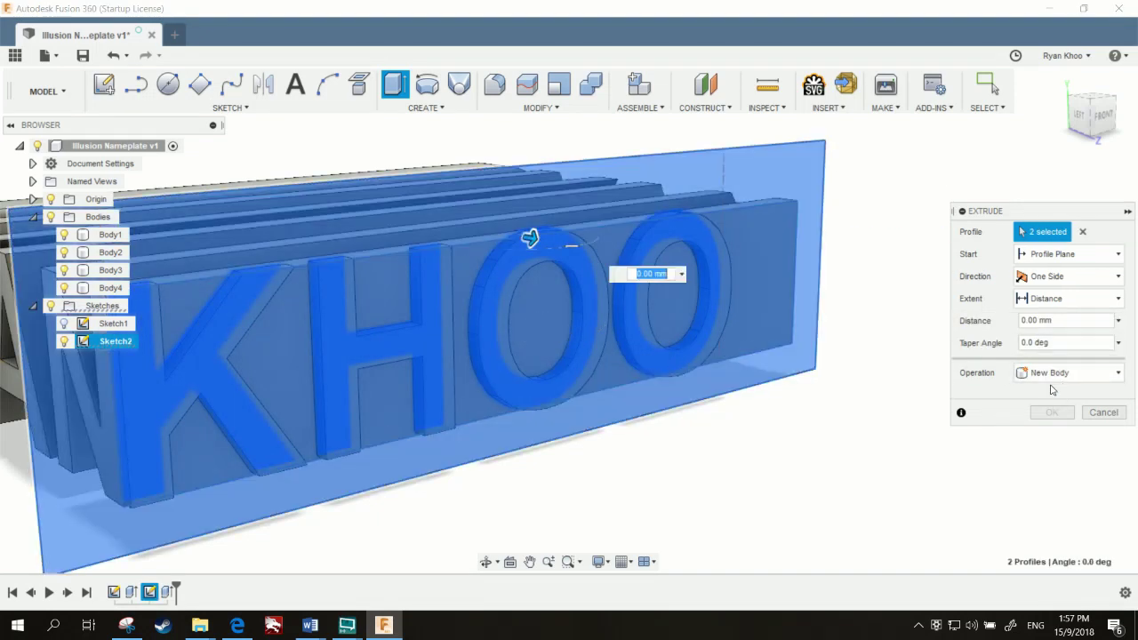
pyautogui.write('1')
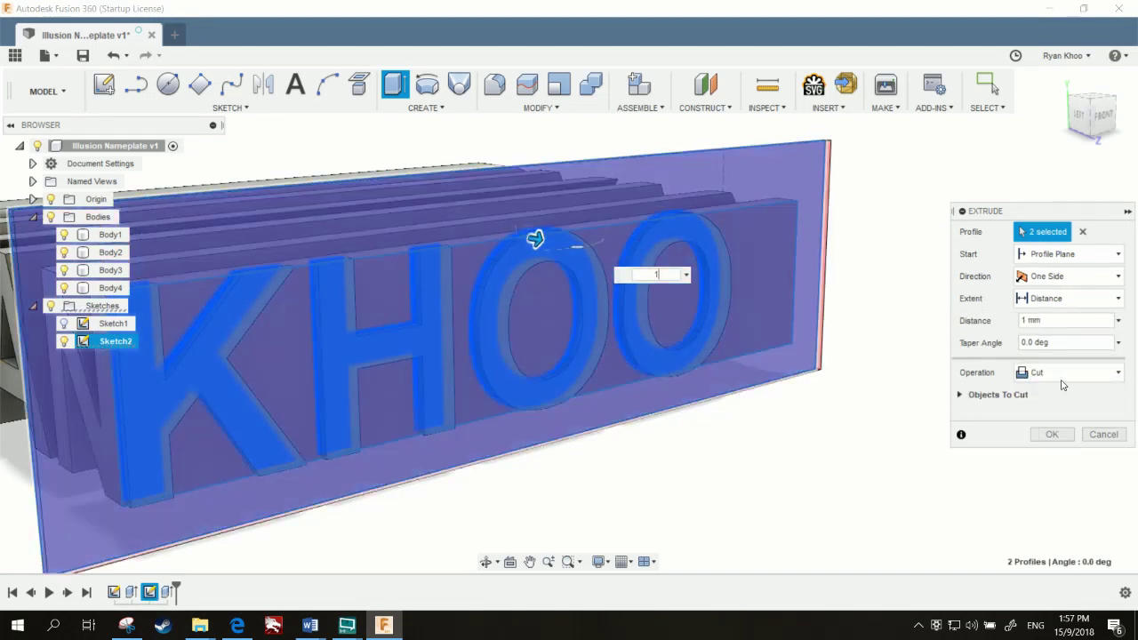
pyautogui.click(1063, 373)
pyautogui.click(1042, 393)
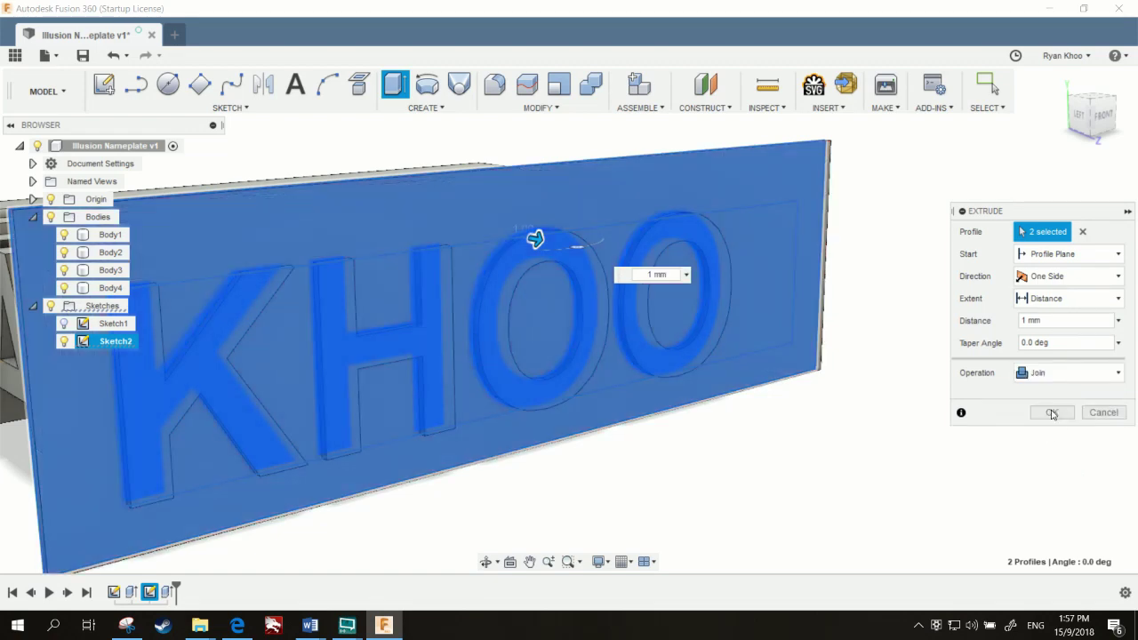
pyautogui.click(1050, 413)
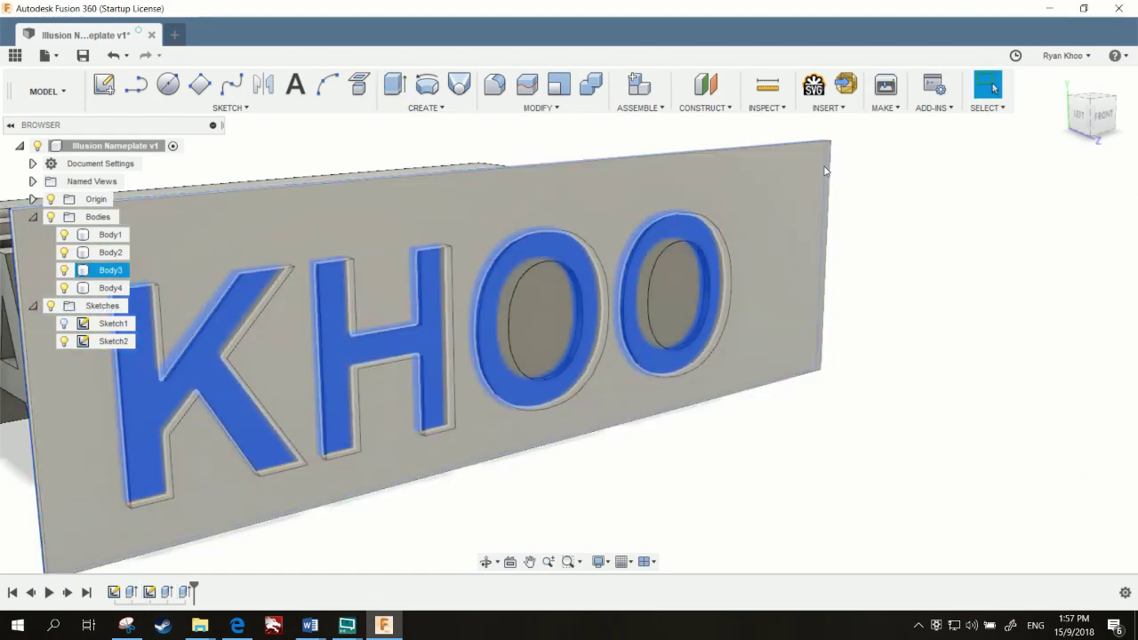
# Cut the plate face and both O insides -90 mm through the RYAN bodies
pyautogui.keyDown('shift'); pyautogui.moveTo(568, 308); pyautogui.dragTo(757, 178, button='middle'); pyautogui.keyUp('shift')
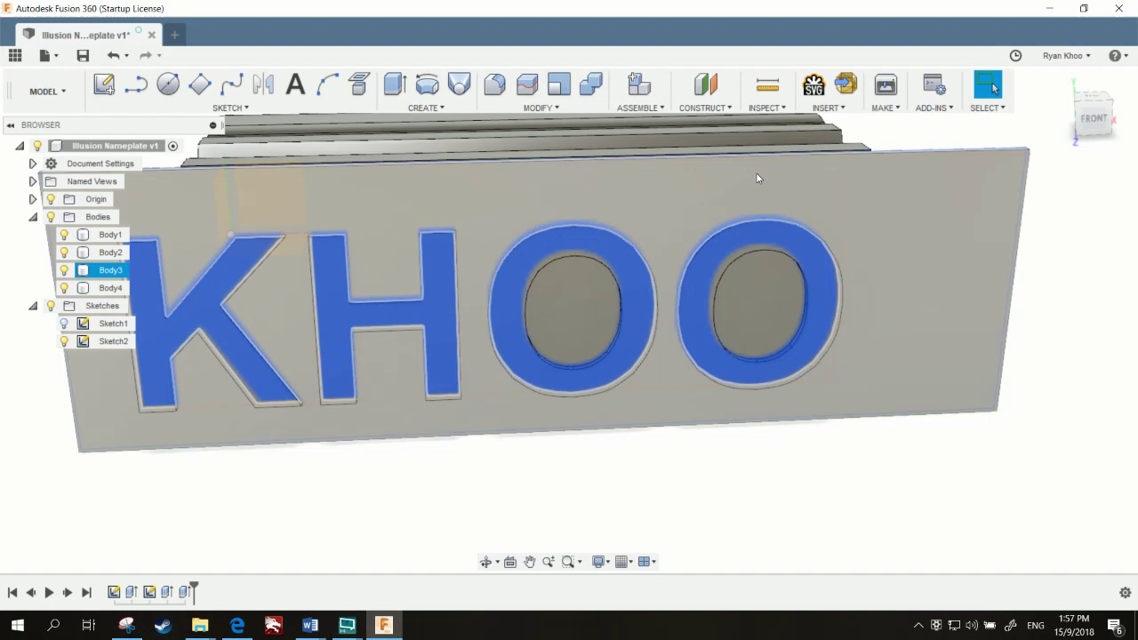
pyautogui.press('e')
pyautogui.click(706, 189)
pyautogui.click(779, 291)
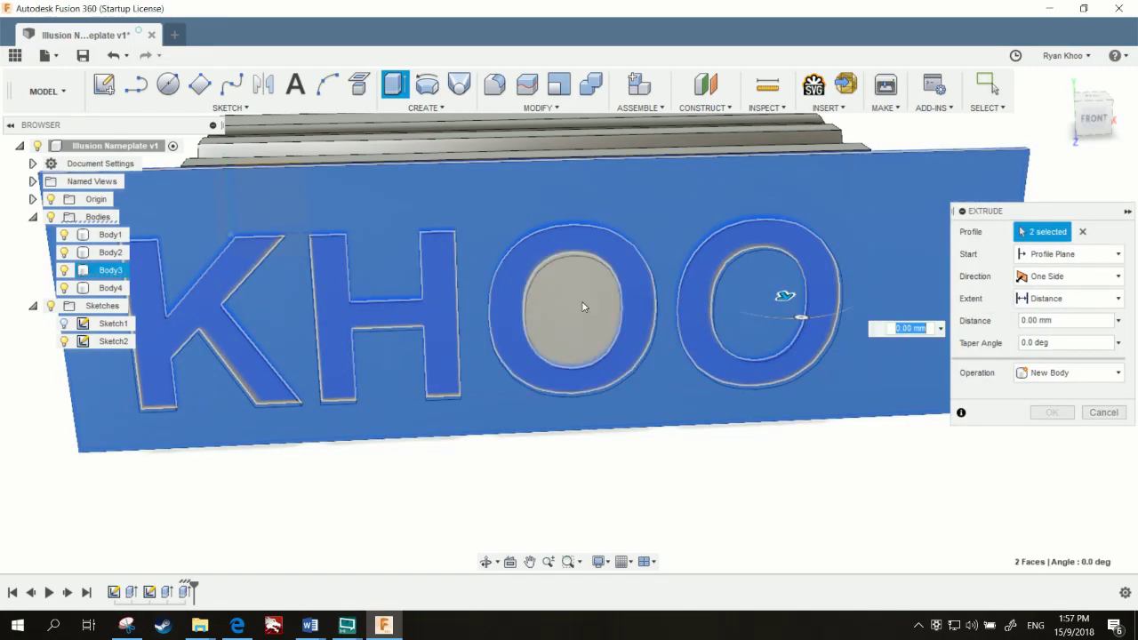
pyautogui.click(583, 306)
pyautogui.keyDown('shift'); pyautogui.moveTo(584, 310); pyautogui.dragTo(610, 333, button='middle'); pyautogui.keyUp('shift')
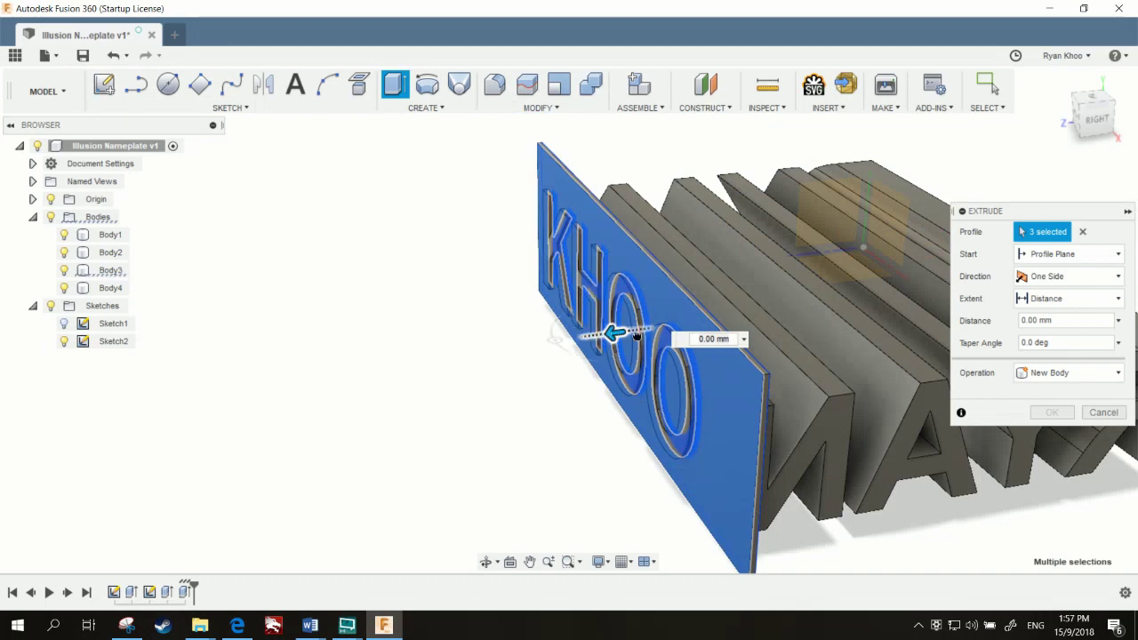
pyautogui.moveTo(636, 336); pyautogui.dragTo(812, 341)
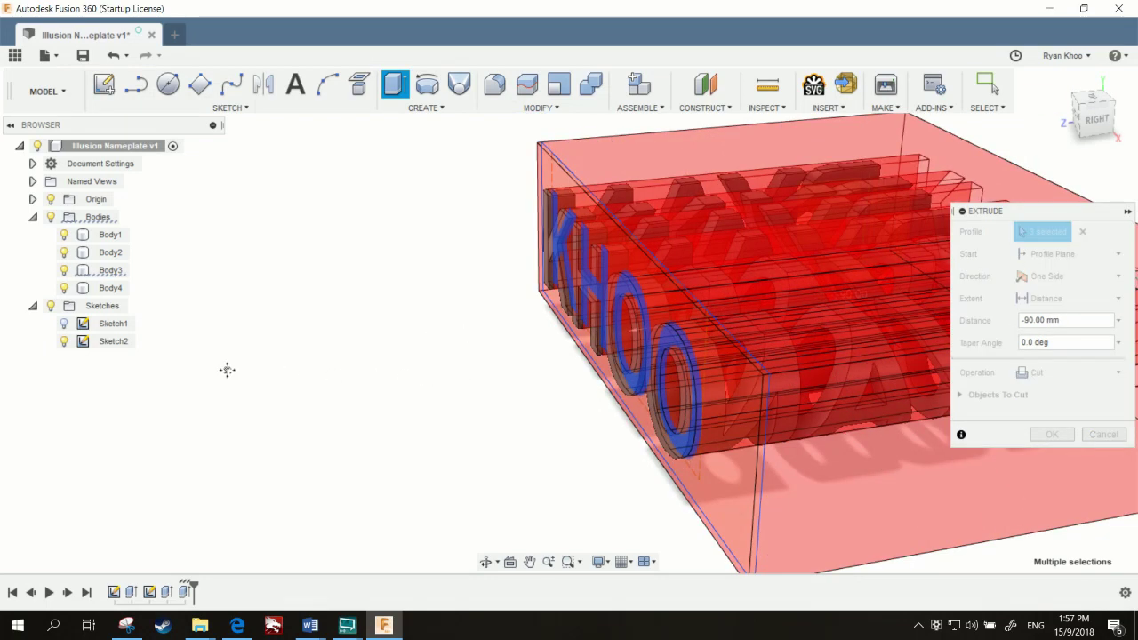
pyautogui.moveTo(450, 394); pyautogui.dragTo(188, 391, button='middle')
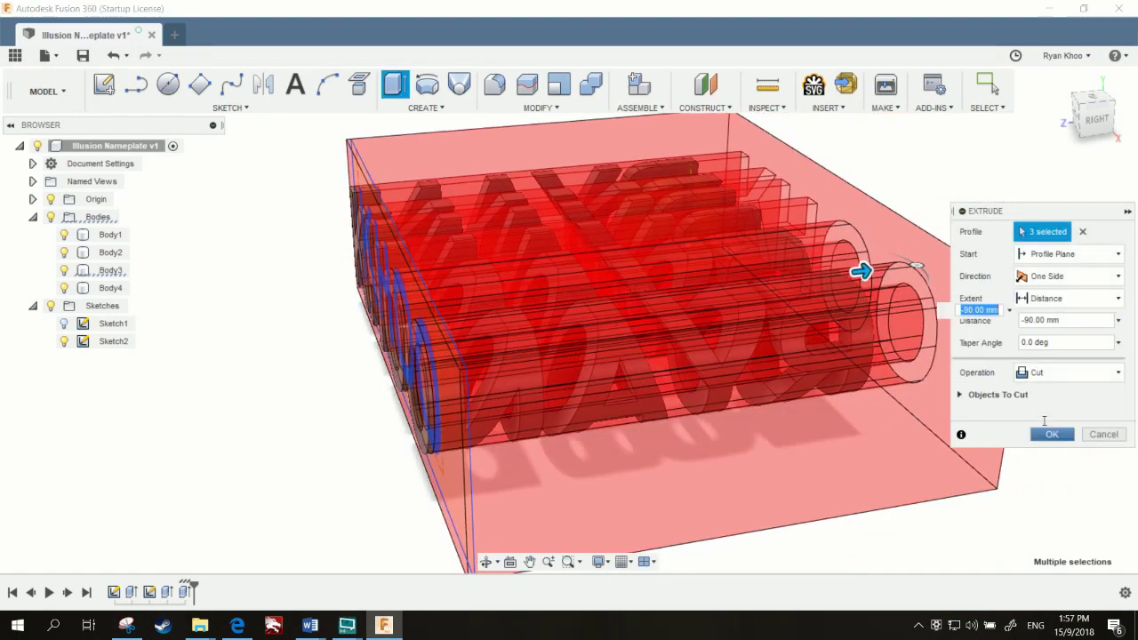
pyautogui.click(1049, 434)
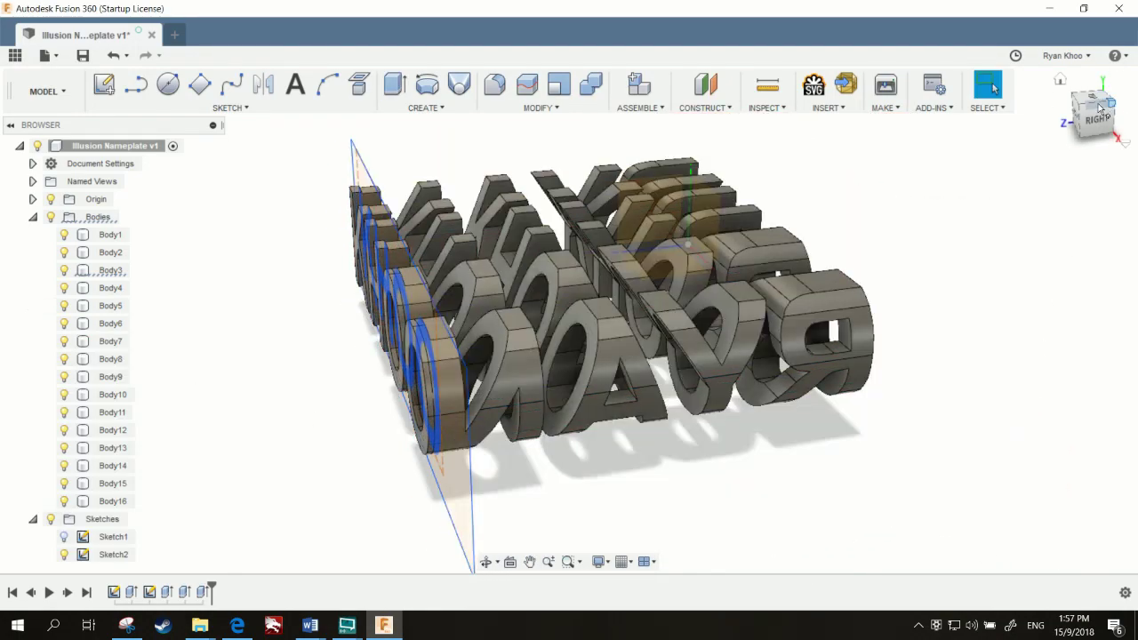
pyautogui.click(1100, 109)
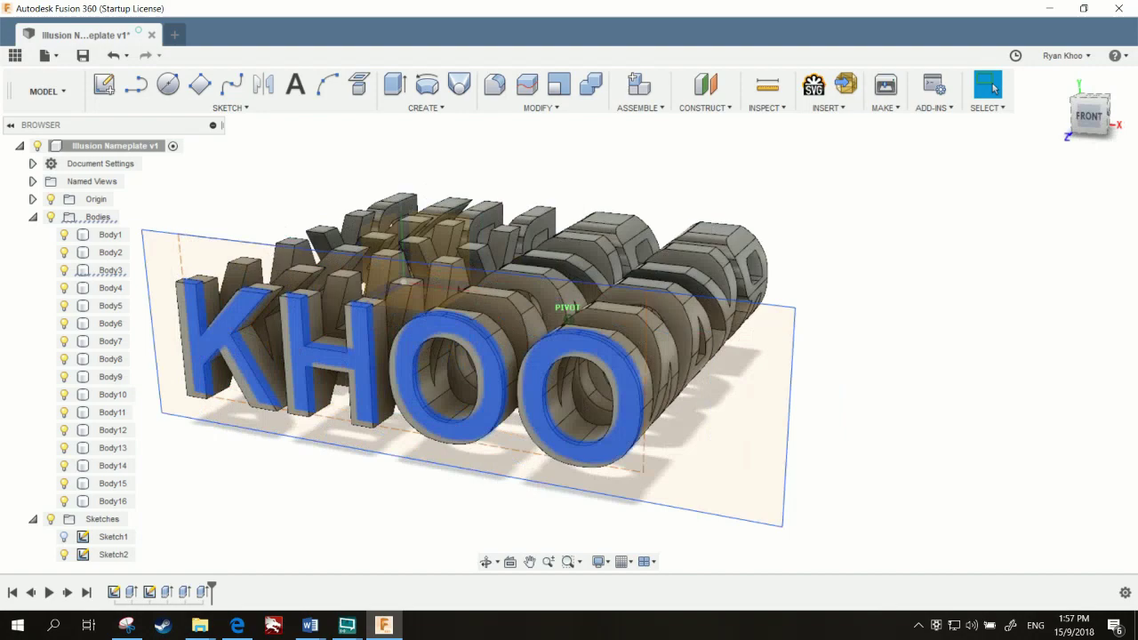
# Extrude the K, H and two O letter faces -2 mm as a cut
pyautogui.keyDown('shift'); pyautogui.moveTo(564, 310); pyautogui.dragTo(563, 365, button='middle'); pyautogui.keyUp('shift')
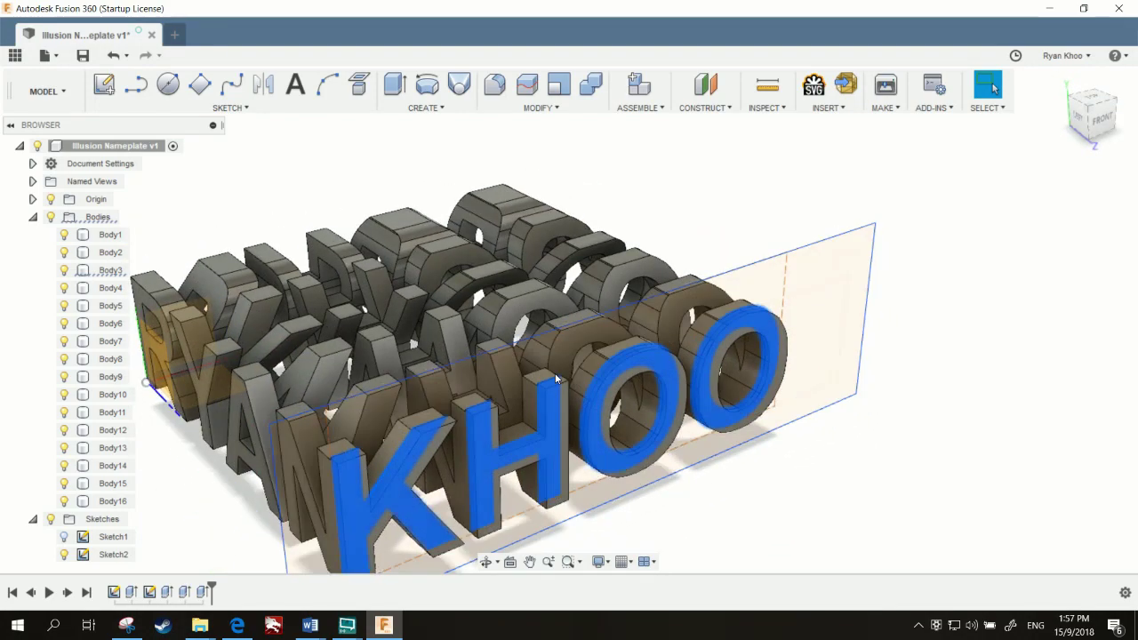
pyautogui.press('e')
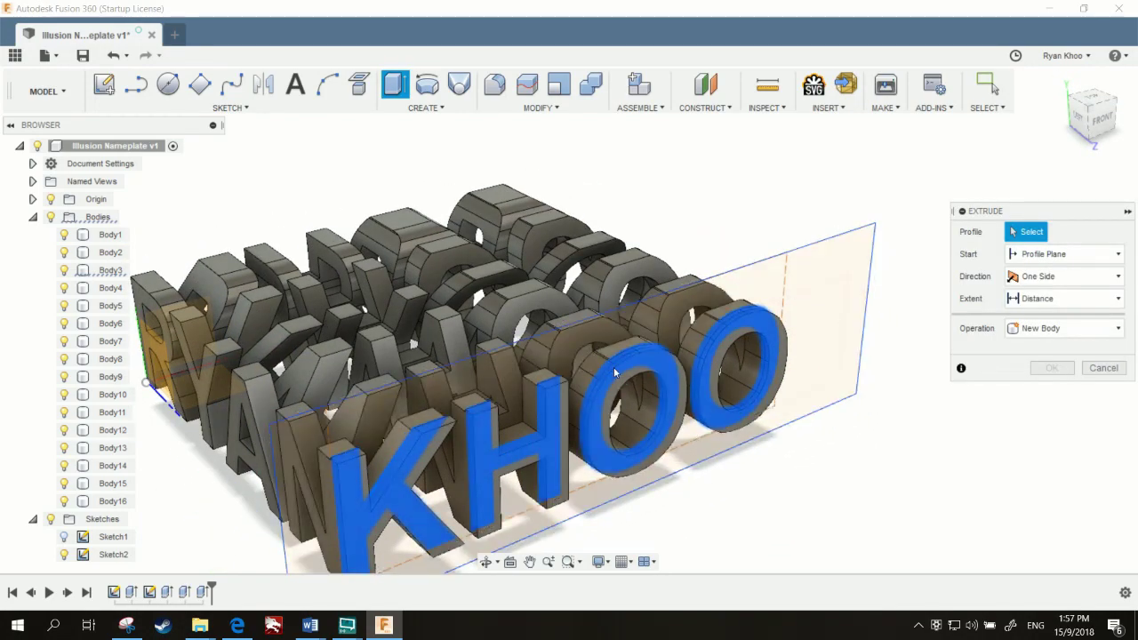
pyautogui.keyDown('shift'); pyautogui.moveTo(613, 373); pyautogui.dragTo(879, 347, button='middle'); pyautogui.keyUp('shift')
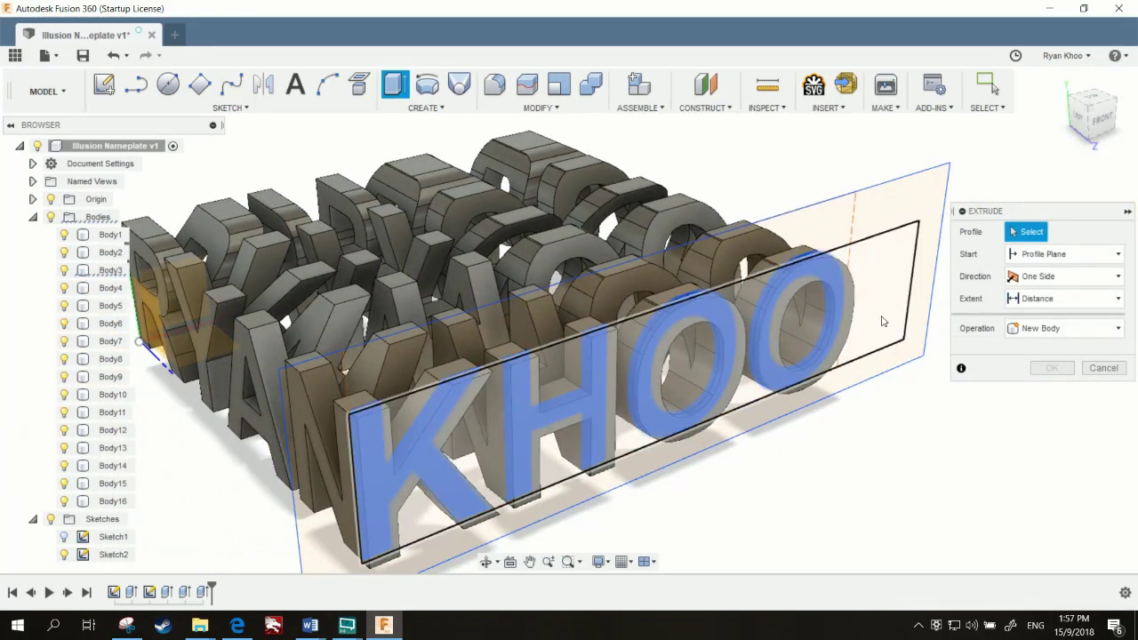
pyautogui.click(422, 453)
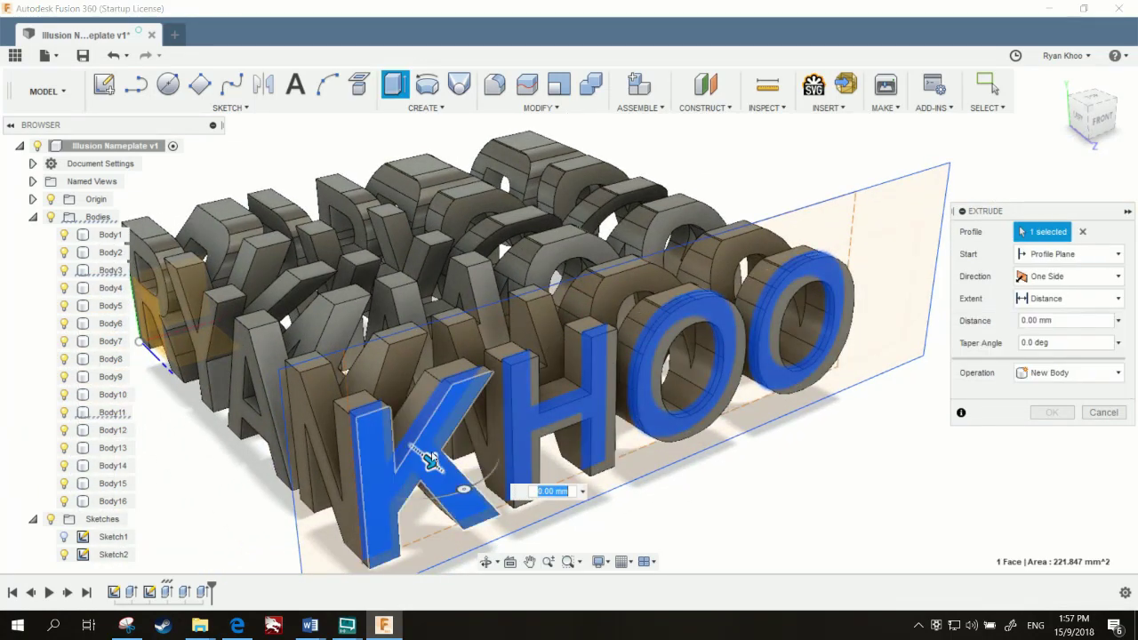
pyautogui.click(558, 418)
pyautogui.click(650, 375)
pyautogui.click(836, 320)
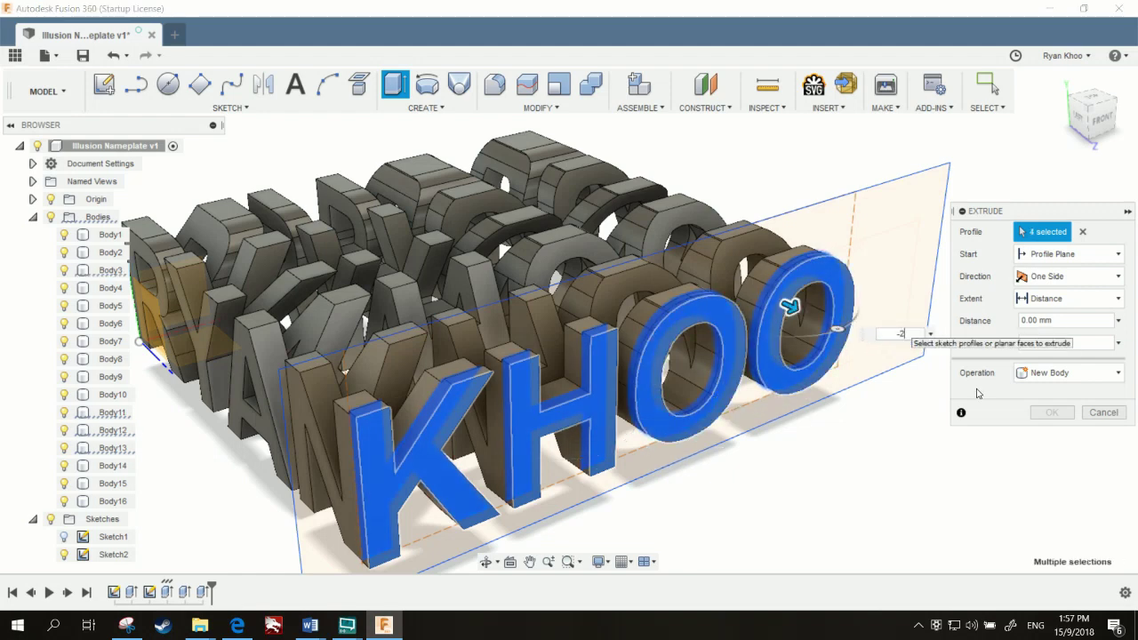
pyautogui.write('-2')
pyautogui.press('Return')
pyautogui.click(1049, 434)
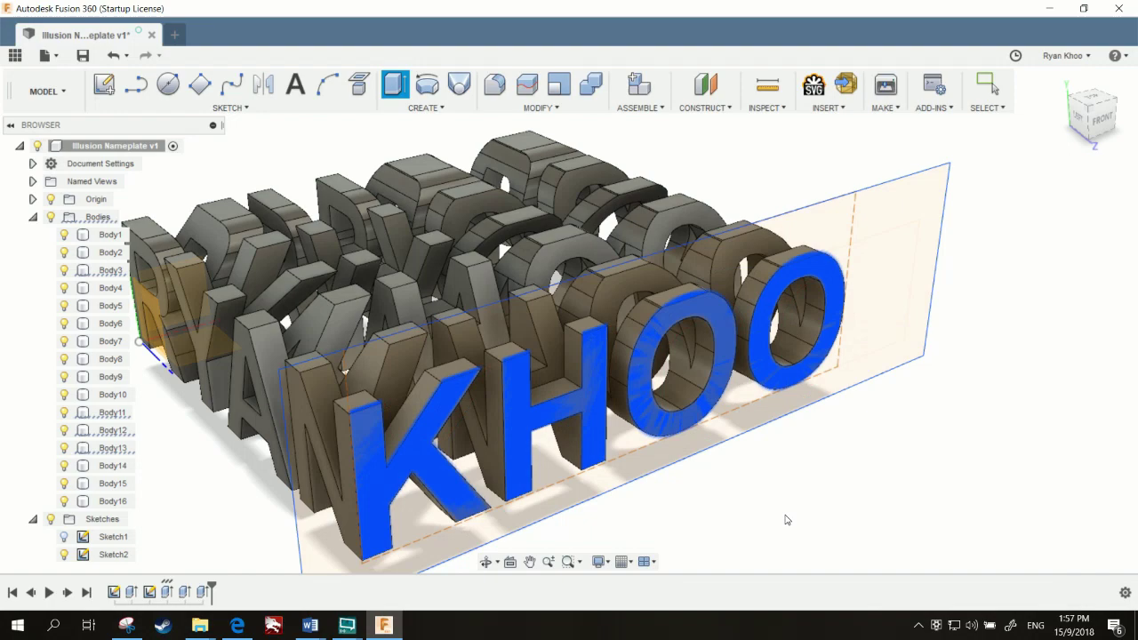
# Collapse the Bodies list and hide Sketch1 and Sketch2
pyautogui.moveTo(877, 444); pyautogui.dragTo(972, 434, button='middle')
pyautogui.press('Escape')
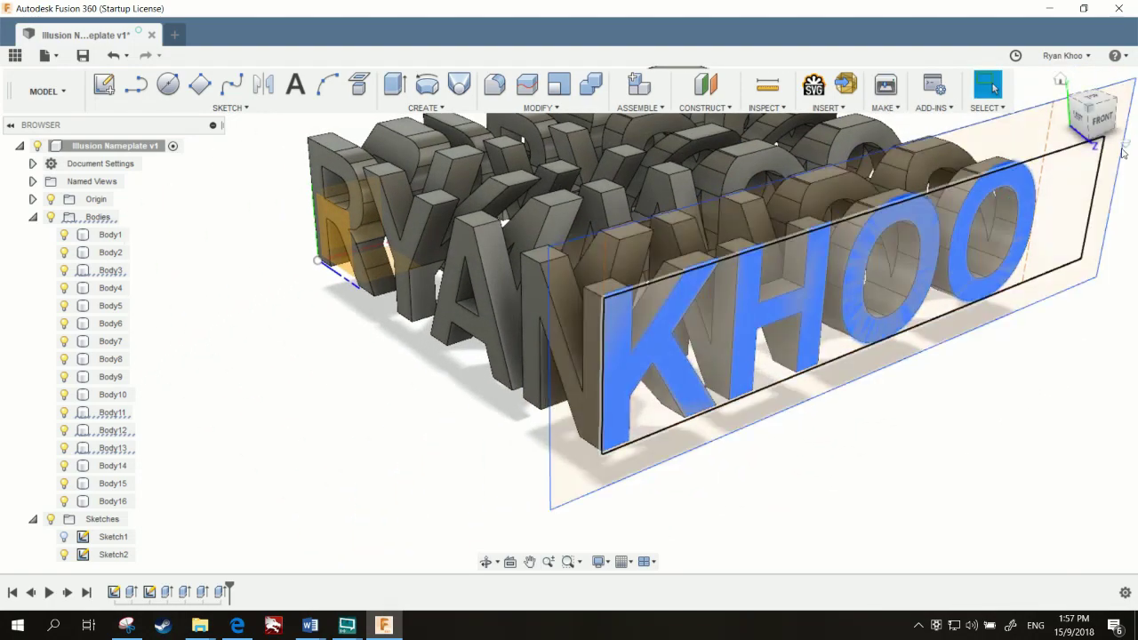
pyautogui.scroll(-3, 1107, 400)
pyautogui.scroll(-3, 1032, 223)
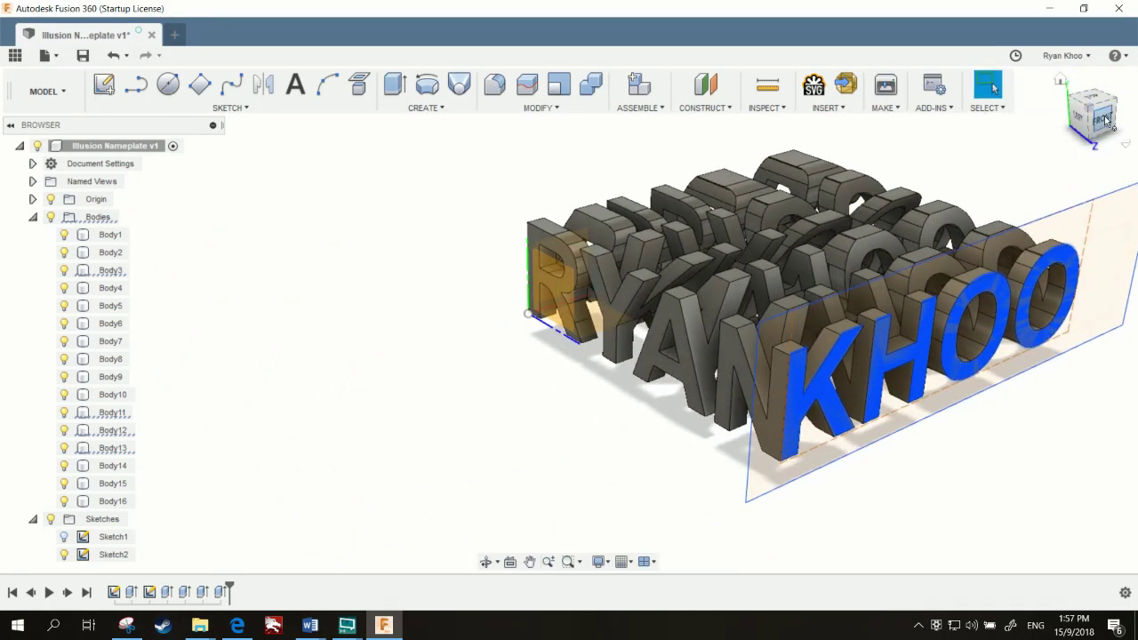
pyautogui.keyDown('shift'); pyautogui.moveTo(1031, 223); pyautogui.dragTo(551, 302, button='middle'); pyautogui.keyUp('shift')
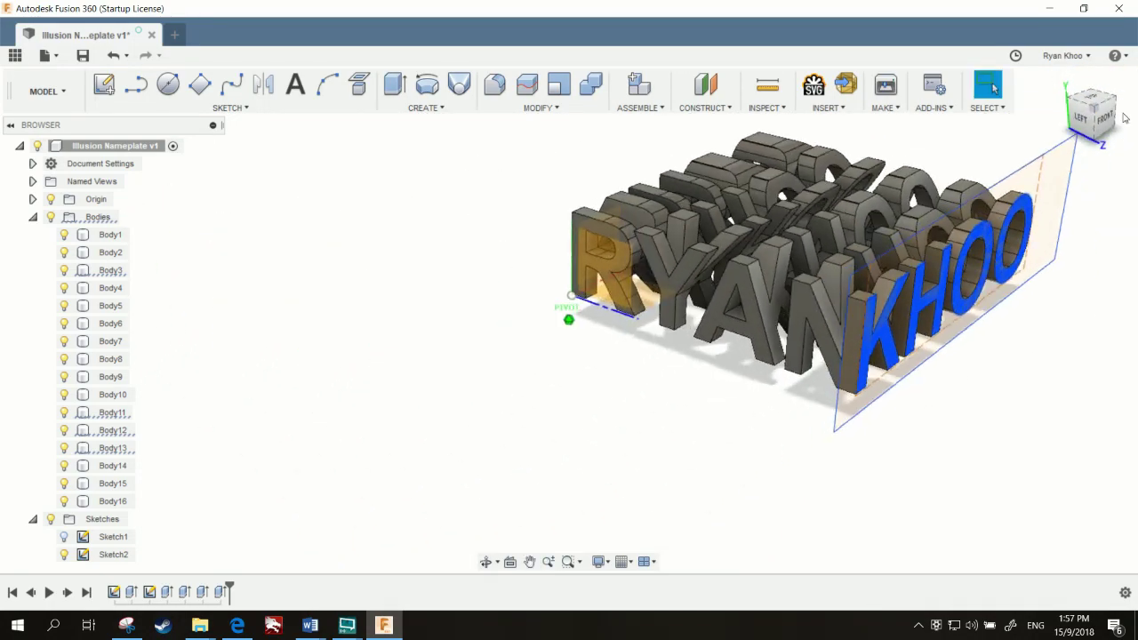
pyautogui.click(33, 217)
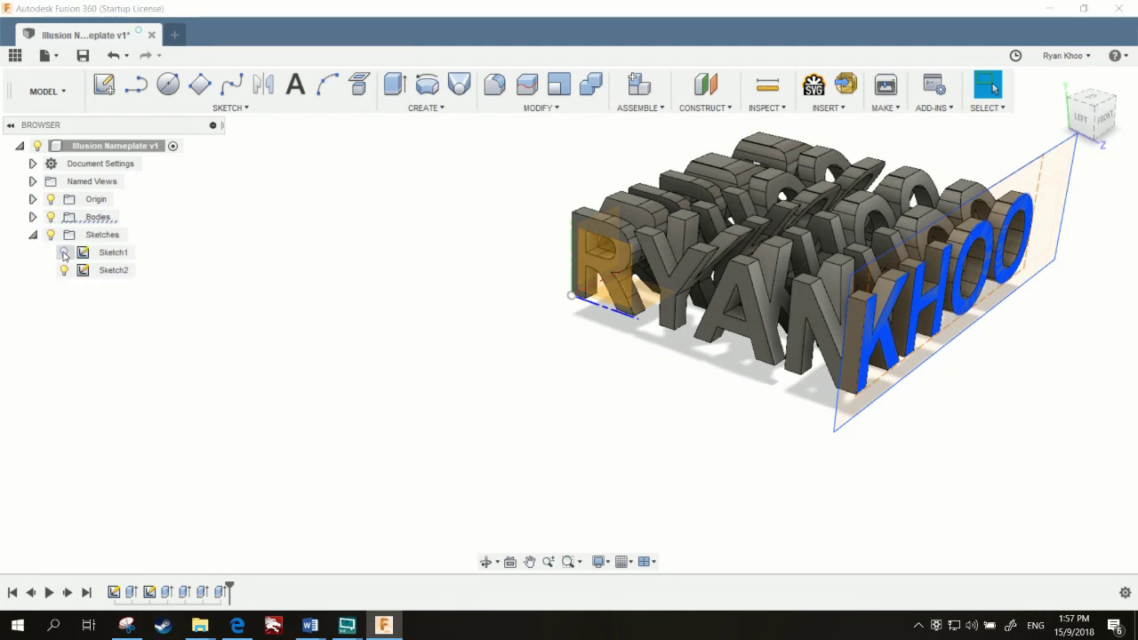
pyautogui.click(64, 254)
pyautogui.click(64, 270)
pyautogui.click(64, 252)
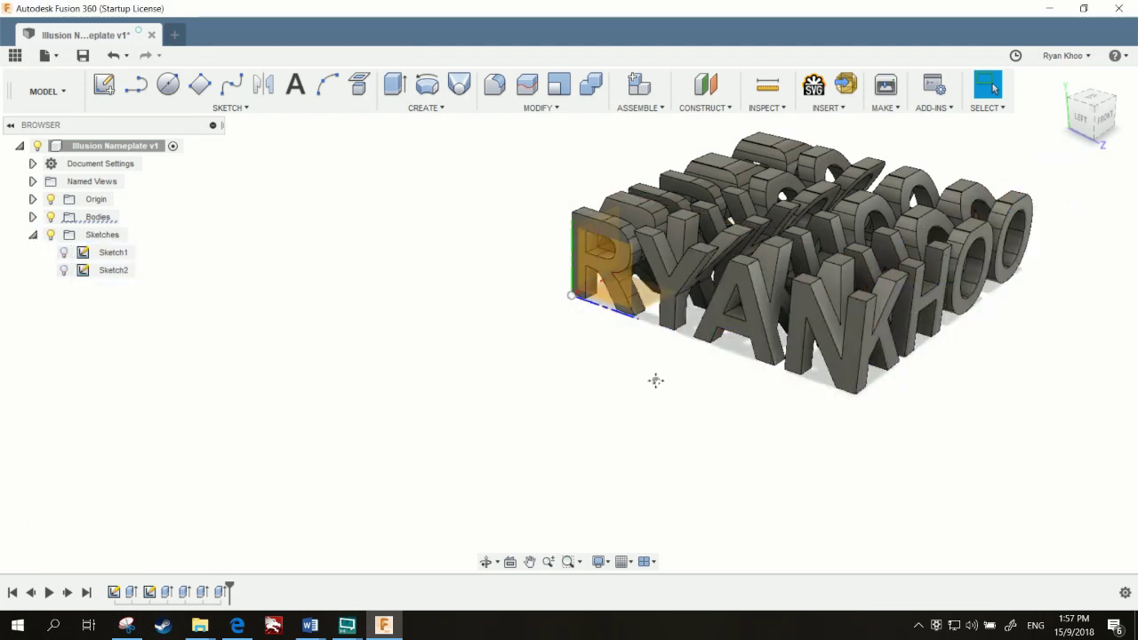
# View the letters head-on from the RYAN side, then tilt to see the underside
pyautogui.moveTo(655, 381); pyautogui.dragTo(590, 423, button='middle')
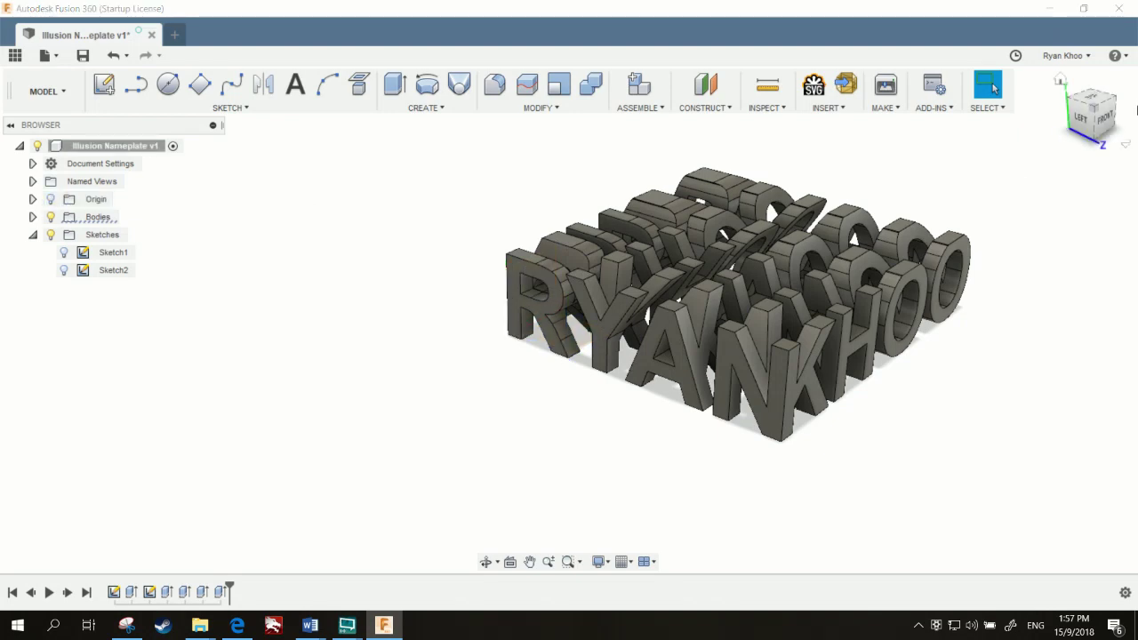
pyautogui.click(1096, 123)
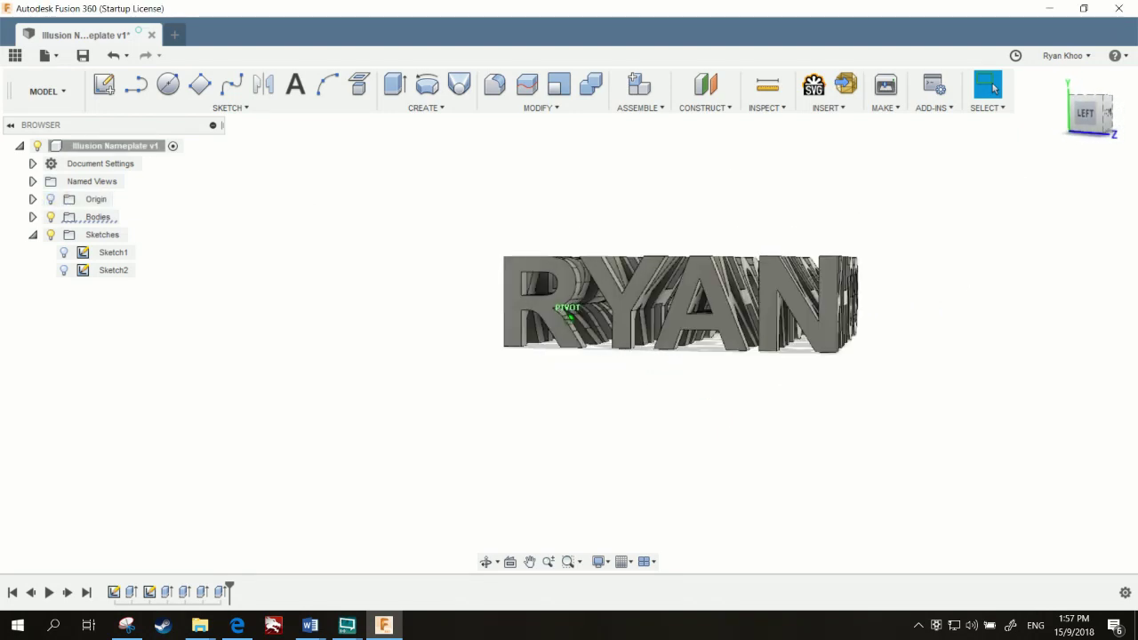
pyautogui.moveTo(1095, 123)
pyautogui.mouseDown()
pyautogui.moveTo(1078, 177)
pyautogui.moveTo(1095, 125)
pyautogui.moveTo(1087, 84)
pyautogui.mouseUp()
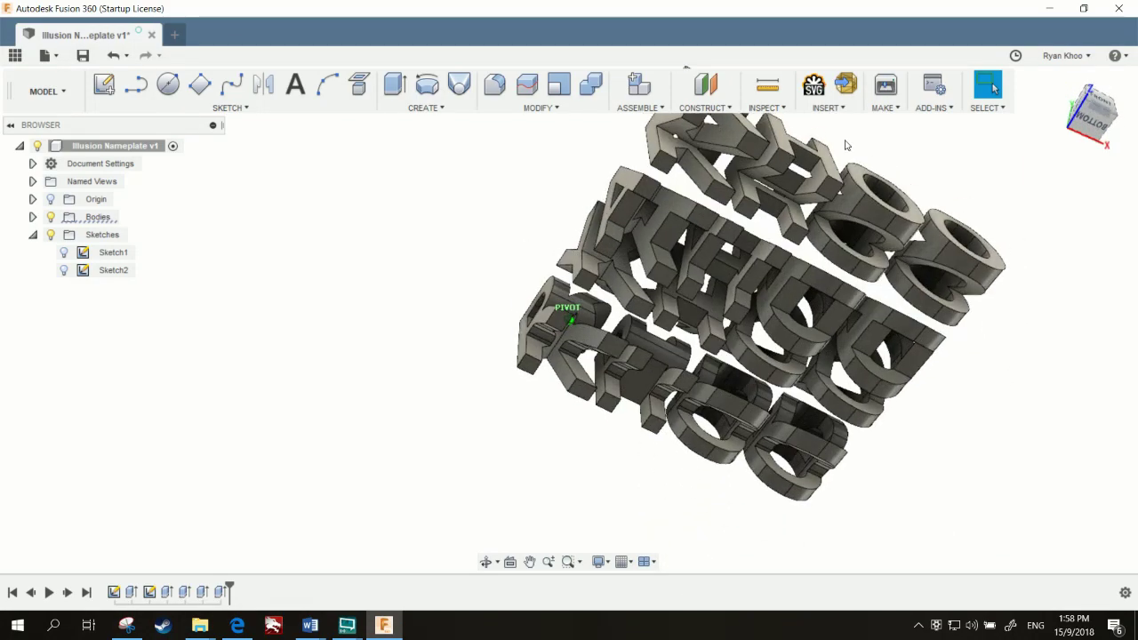
# Start Sketch3 on the bottom face and draw a 3-point rectangle around all the letters
pyautogui.click(103, 85)
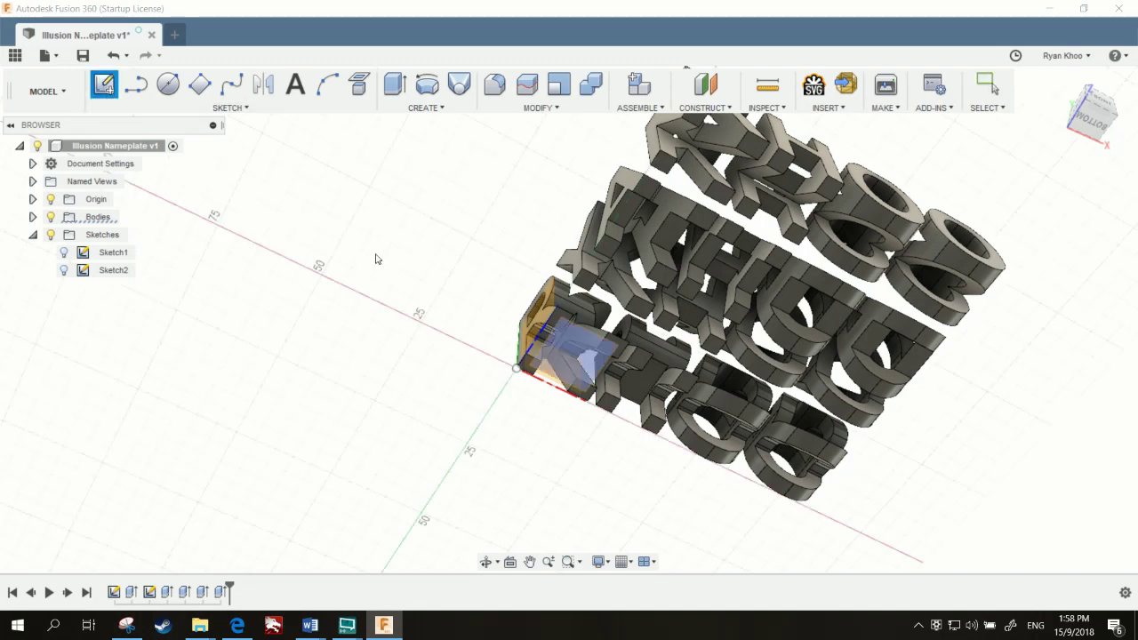
pyautogui.click(583, 360)
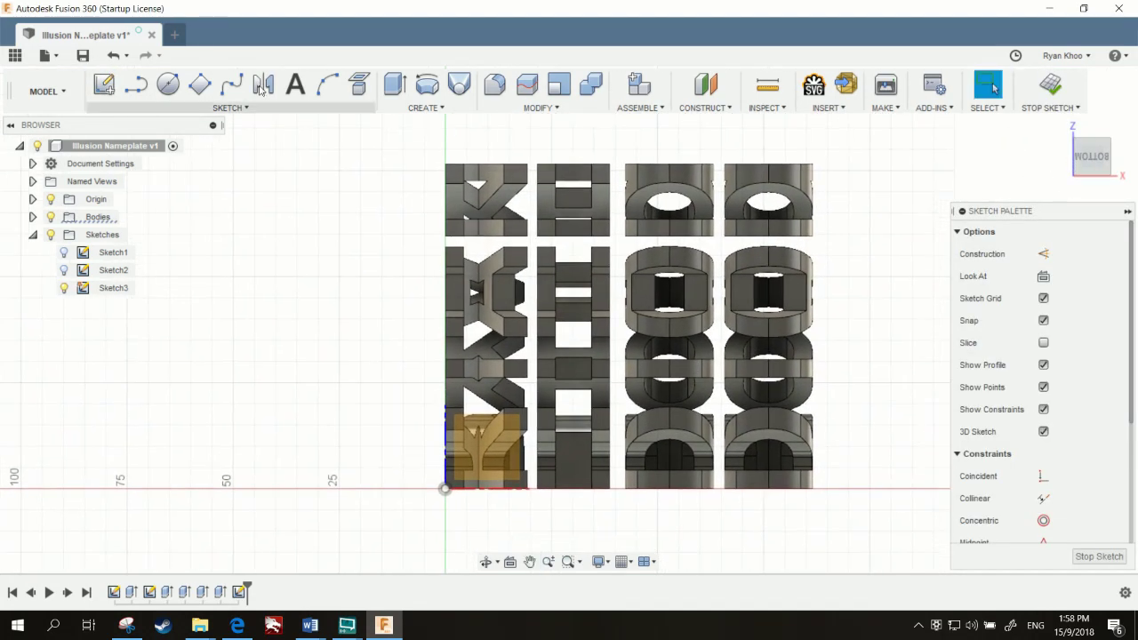
pyautogui.click(199, 85)
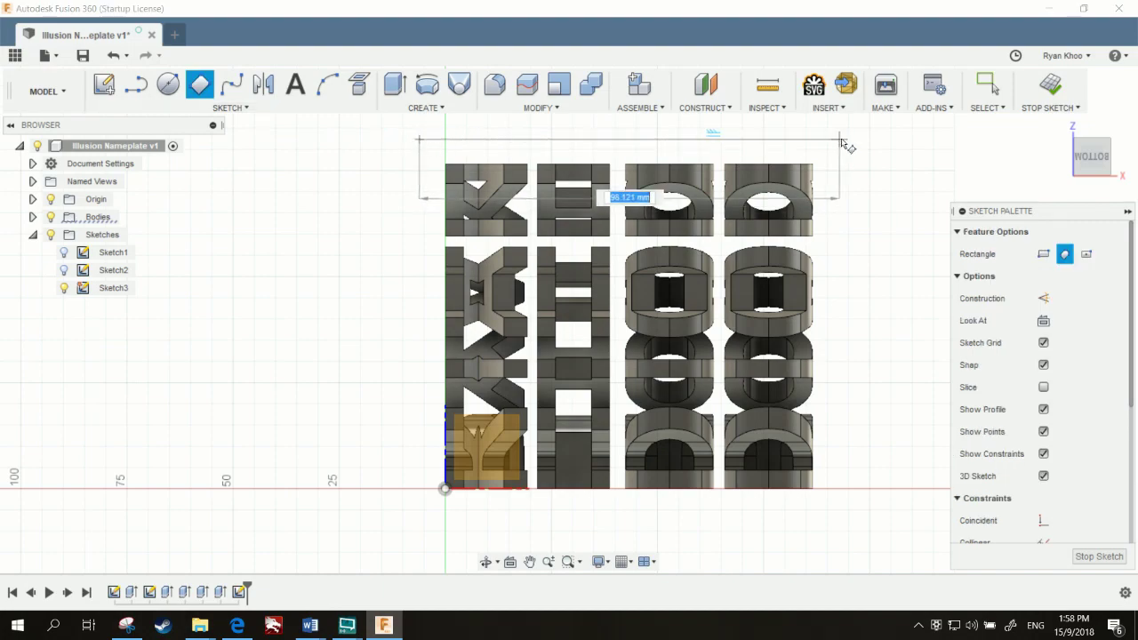
pyautogui.click(834, 143)
pyautogui.click(829, 514)
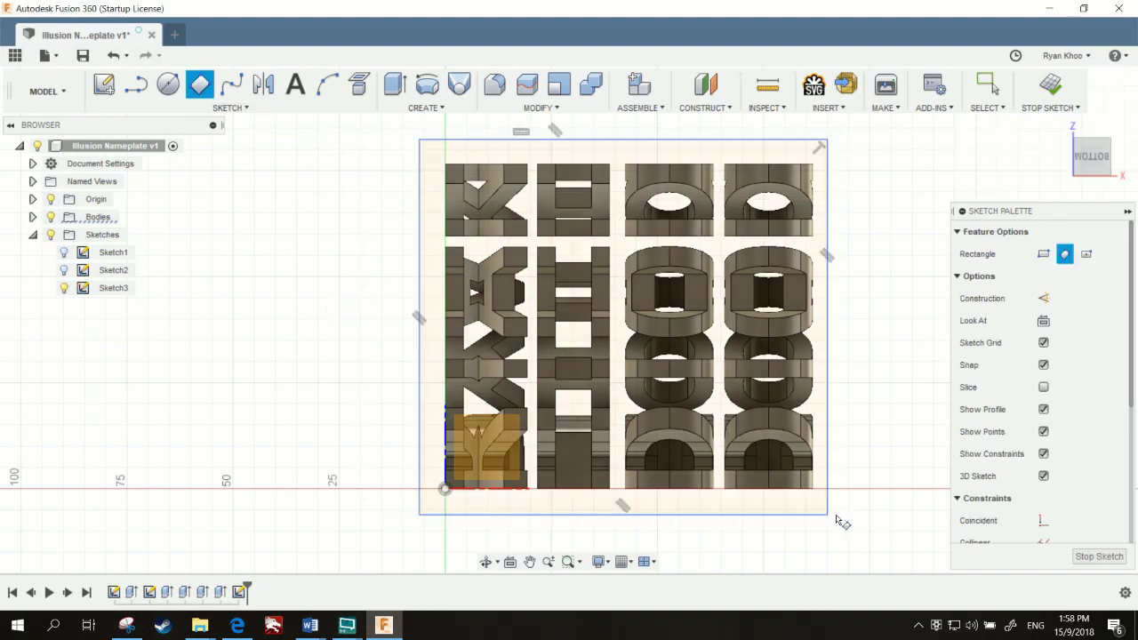
pyautogui.moveTo(1093, 158)
pyautogui.mouseDown()
pyautogui.moveTo(1069, 189)
pyautogui.moveTo(1092, 165)
pyautogui.mouseUp()
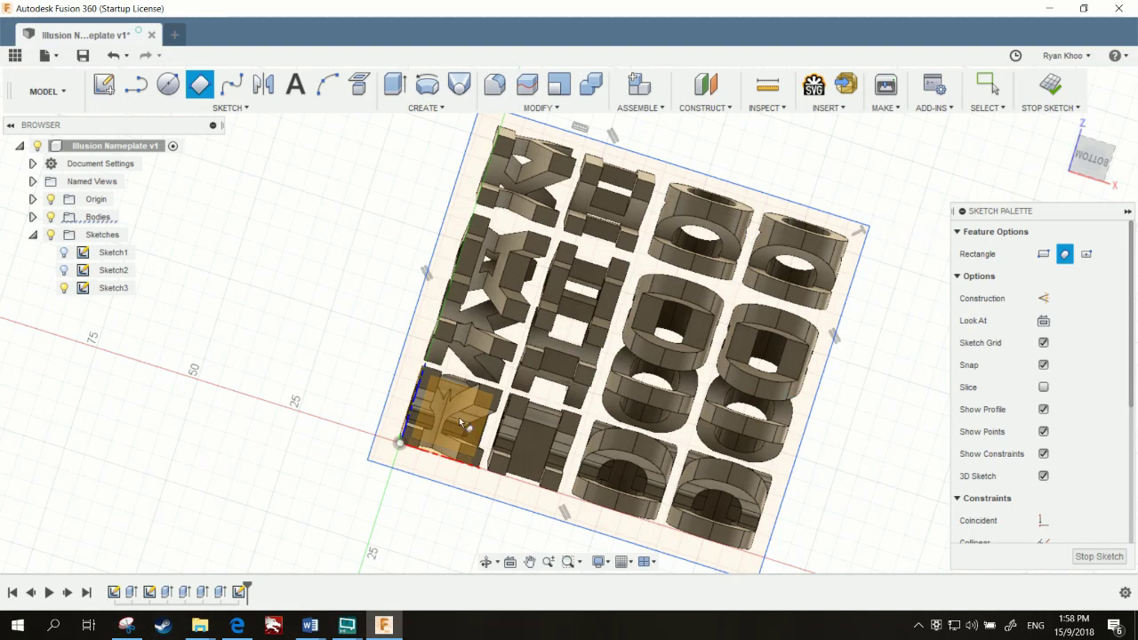
# From the bottom view, draw 15 mm vertical and horizontal lines at the lower-left corner
pyautogui.scroll(2, 422, 425)
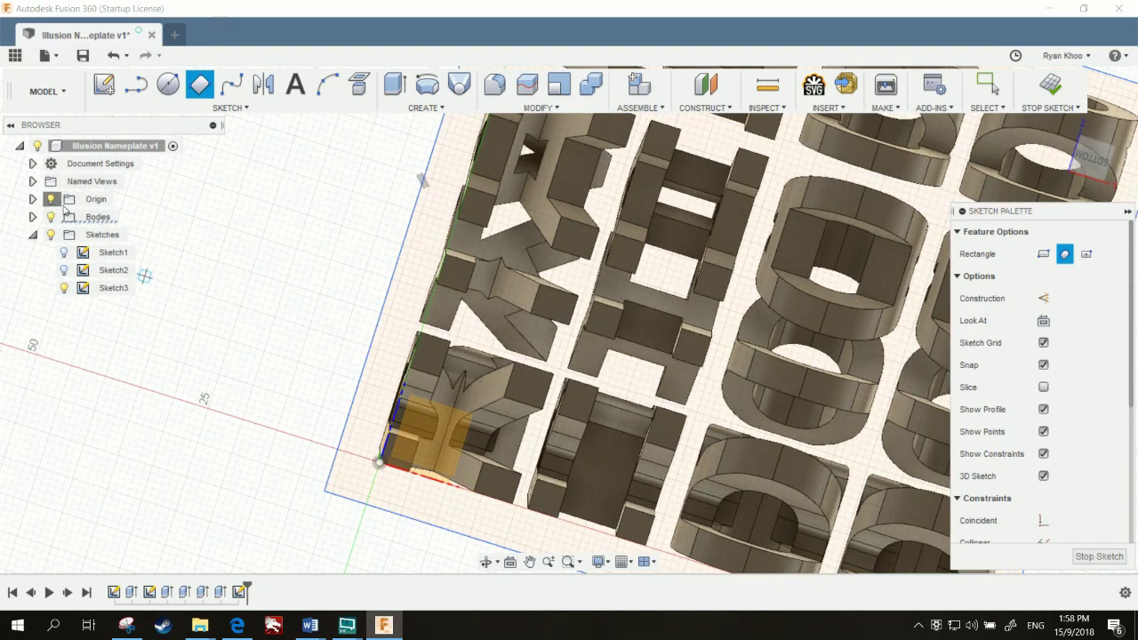
pyautogui.click(1094, 169)
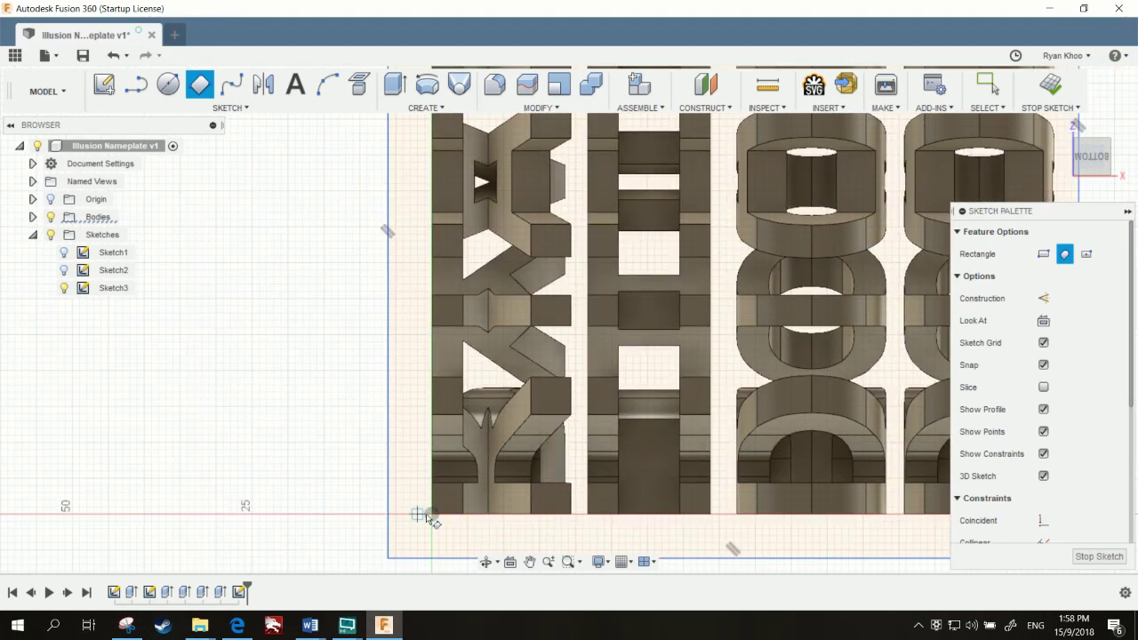
pyautogui.press('l')
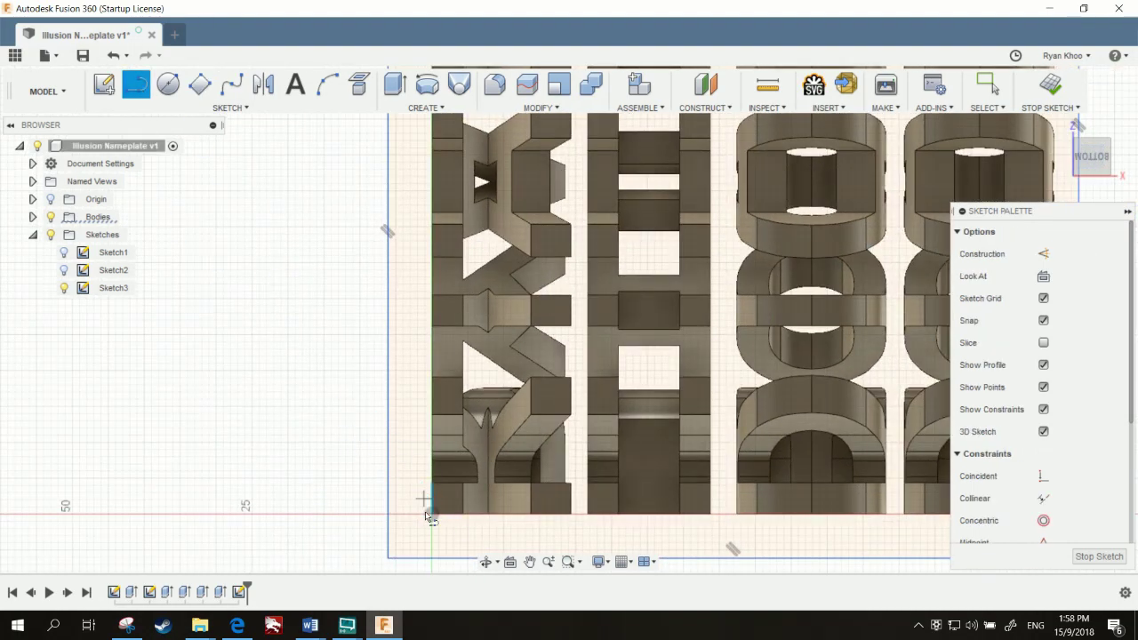
pyautogui.click(431, 514)
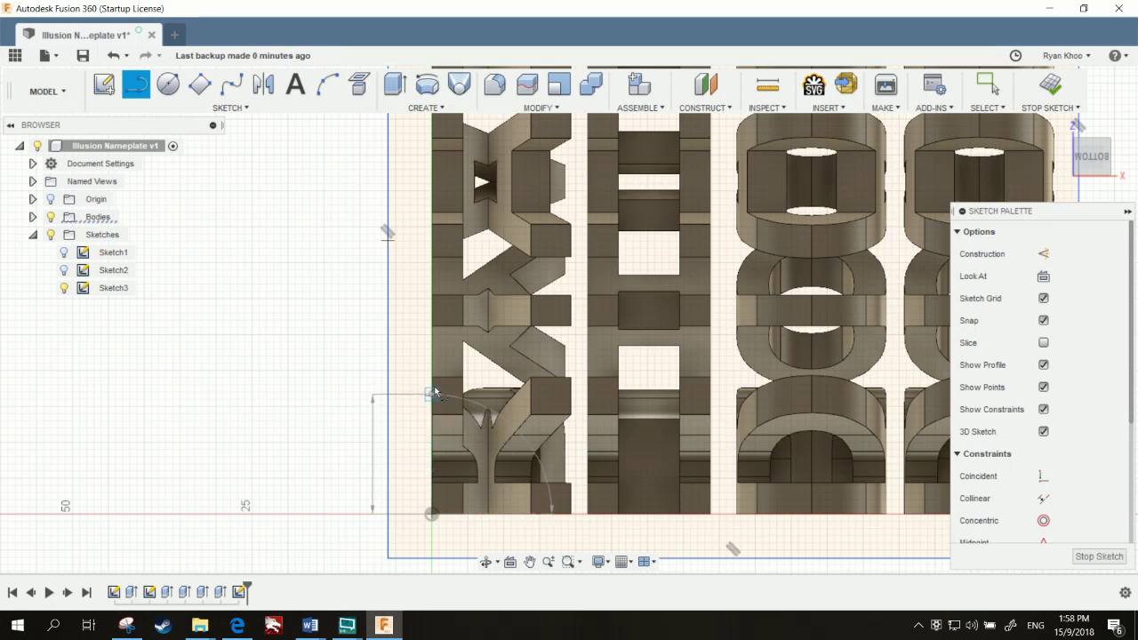
pyautogui.write('1')
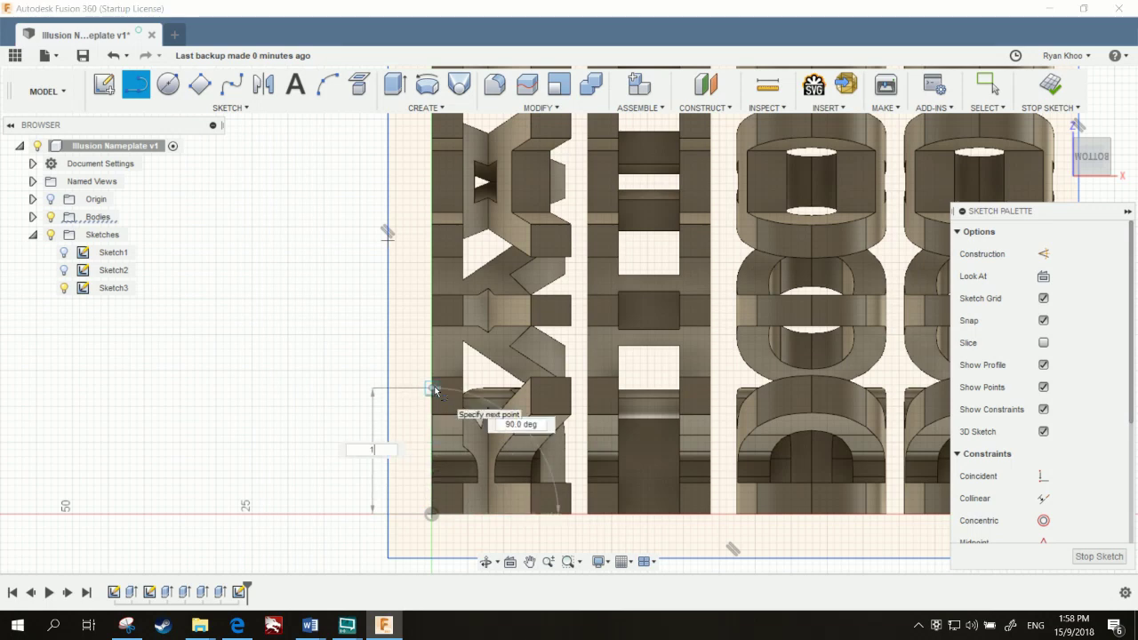
pyautogui.write('5')
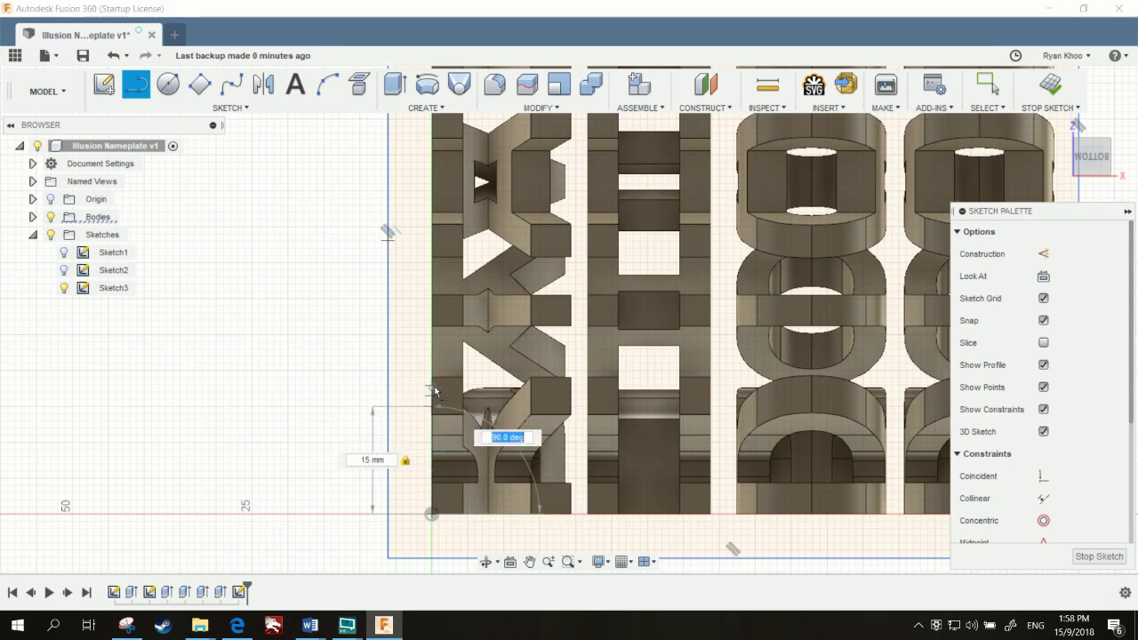
pyautogui.press('Return')
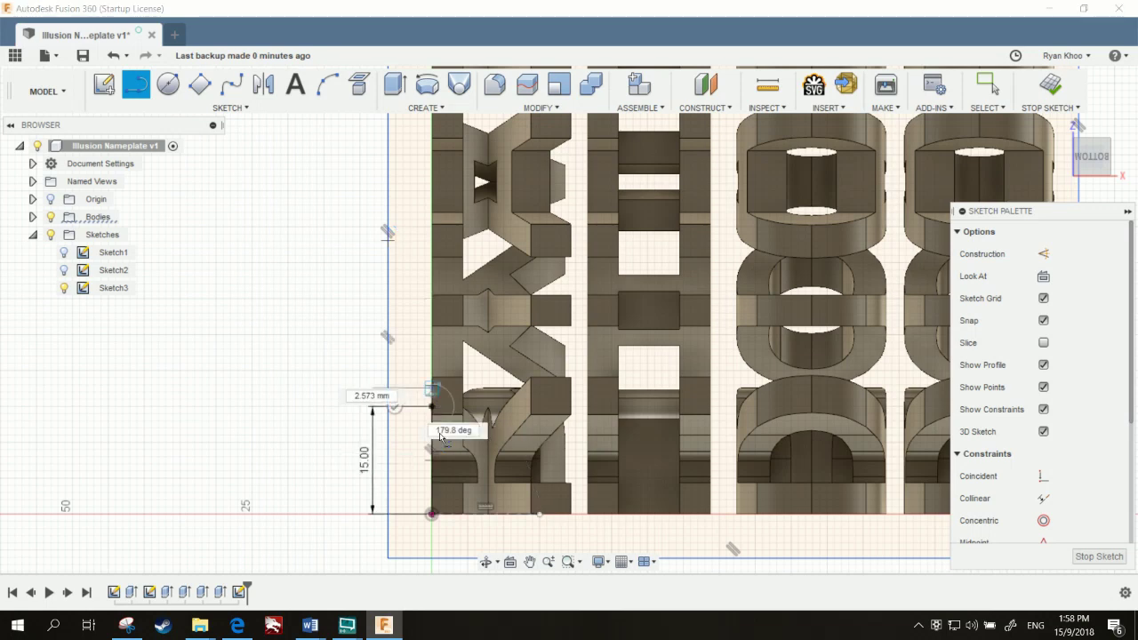
pyautogui.click(432, 516)
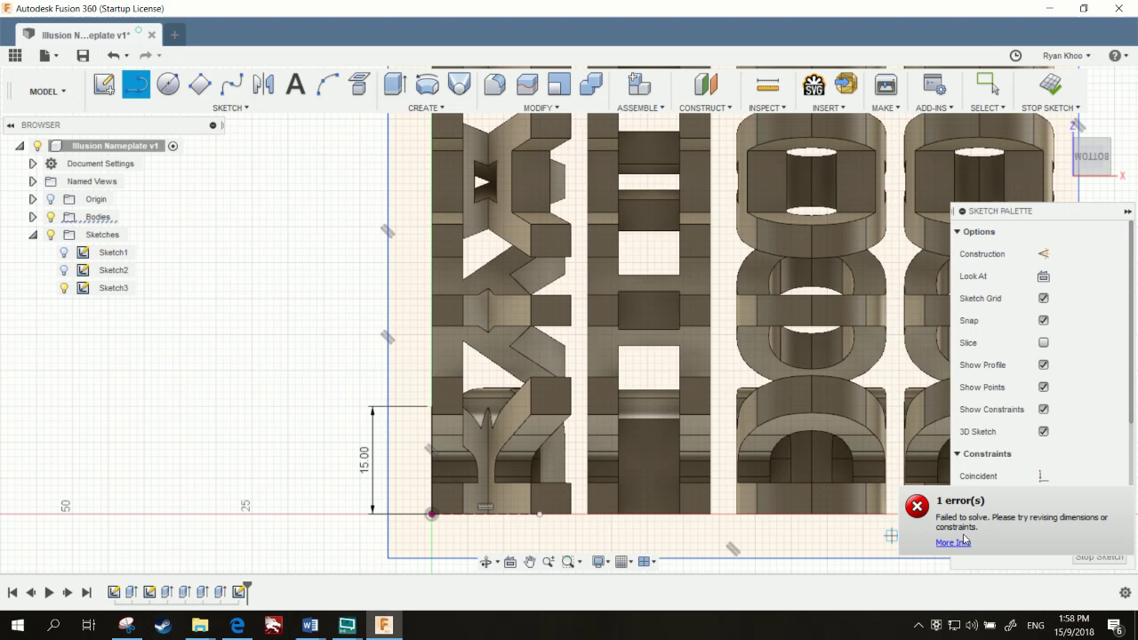
pyautogui.click(433, 515)
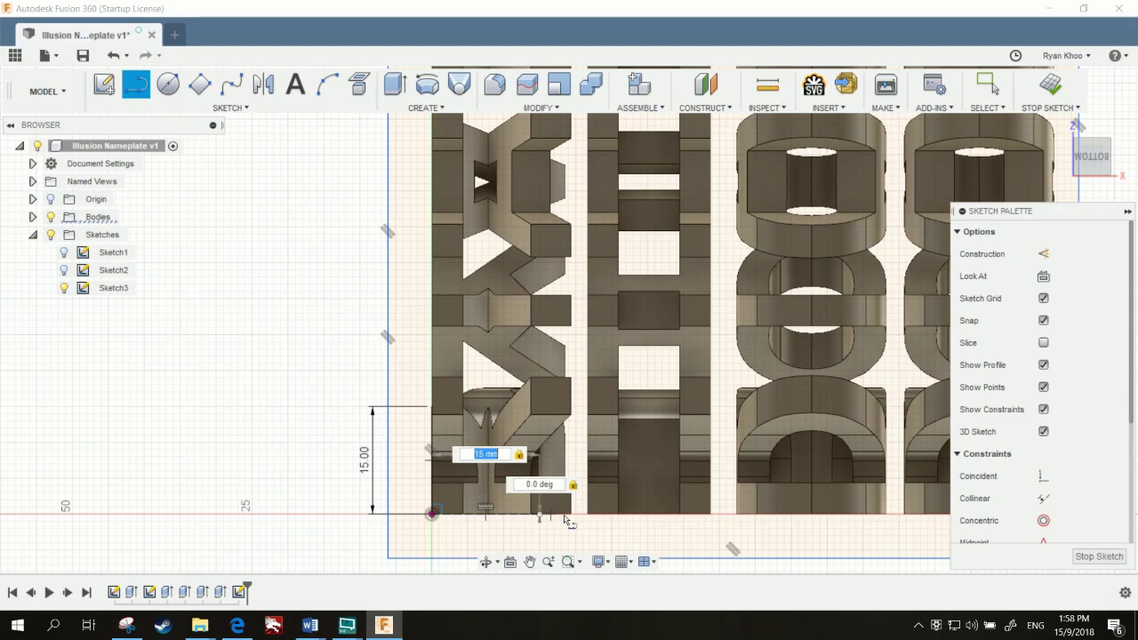
pyautogui.press('Return')
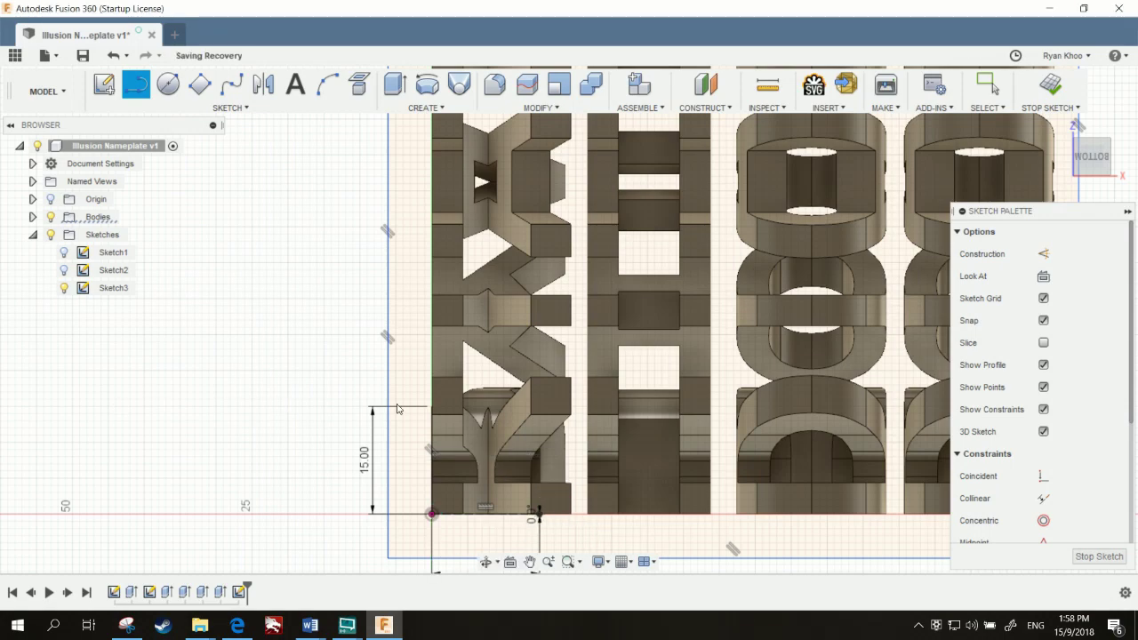
pyautogui.press('Escape')
pyautogui.scroll(-2, 699, 289)
# Draw a 15 mm vertical line and a 15 mm top line at the upper-right corner
pyautogui.scroll(2, 622, 338)
pyautogui.scroll(-3, 563, 384)
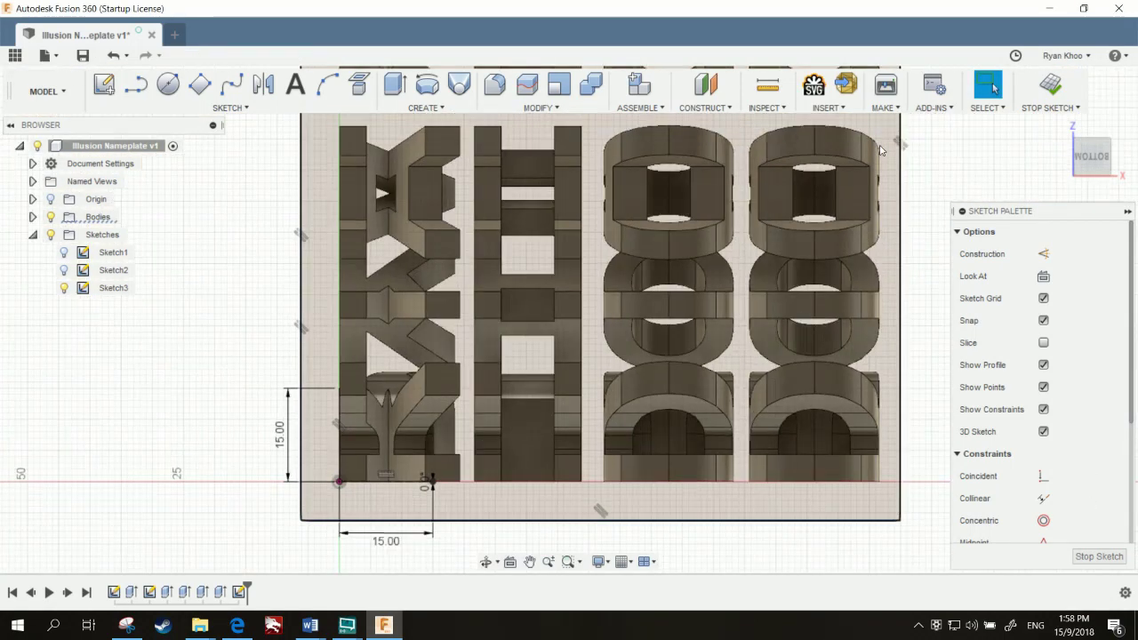
pyautogui.moveTo(563, 384)
pyautogui.mouseDown(button='middle')
pyautogui.moveTo(388, 410)
pyautogui.moveTo(287, 487)
pyautogui.moveTo(498, 386)
pyautogui.mouseUp(button='middle')
pyautogui.scroll(2, 765, 178)
pyautogui.scroll(-2, 694, 196)
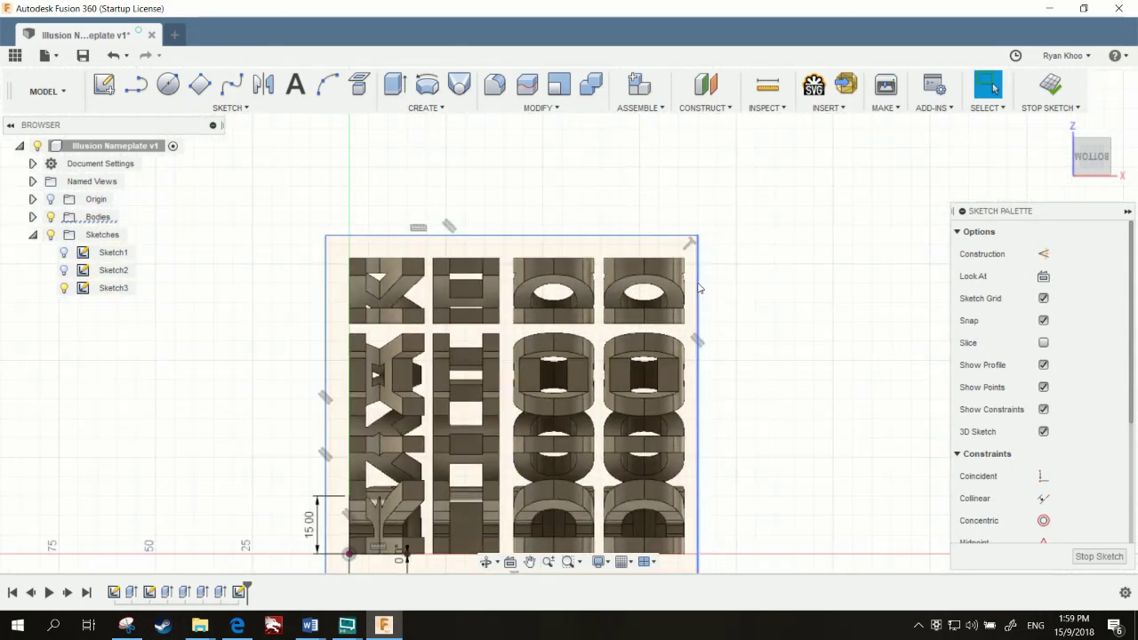
pyautogui.scroll(3, 657, 202)
pyautogui.scroll(3, 658, 202)
pyautogui.press('l')
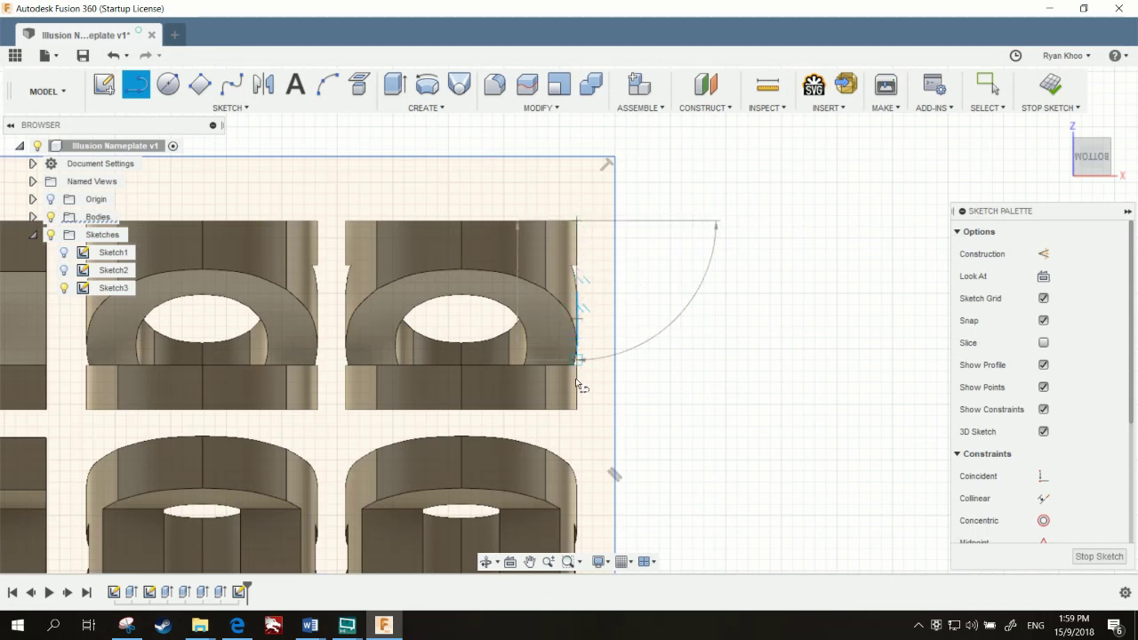
pyautogui.write('1')
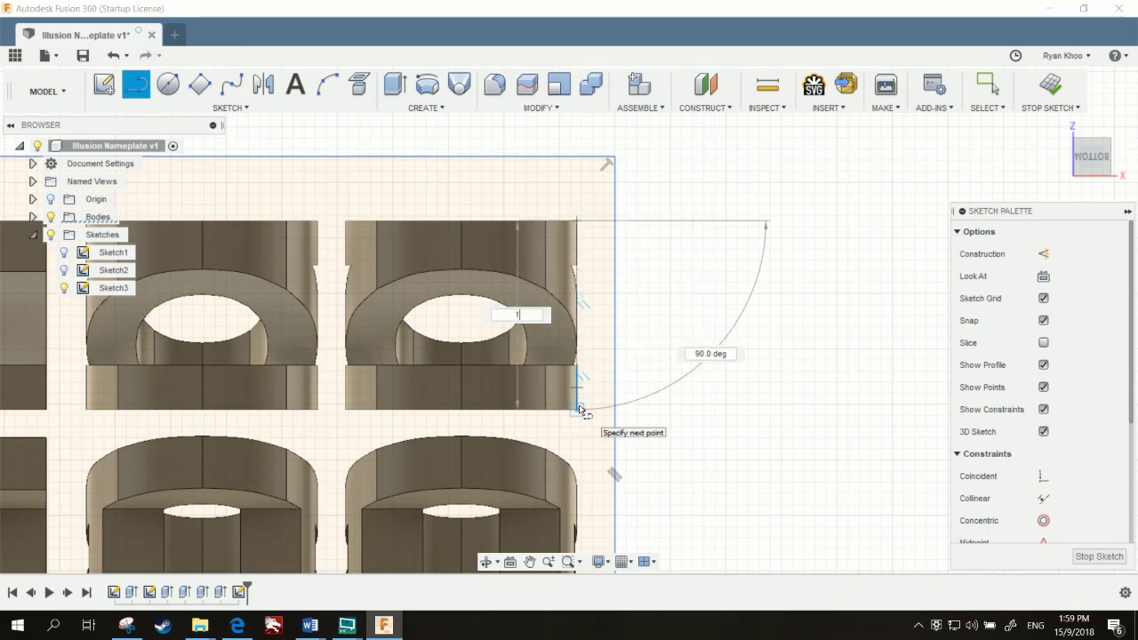
pyautogui.write('5')
pyautogui.press('Return')
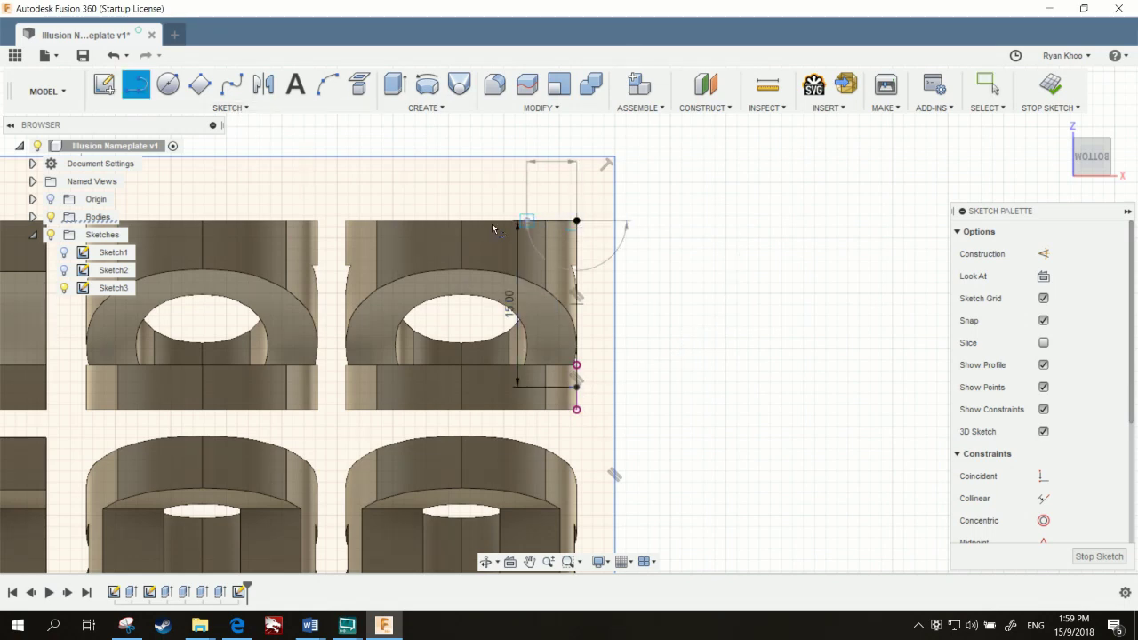
pyautogui.moveTo(492, 229); pyautogui.dragTo(460, 229)
pyautogui.write('15')
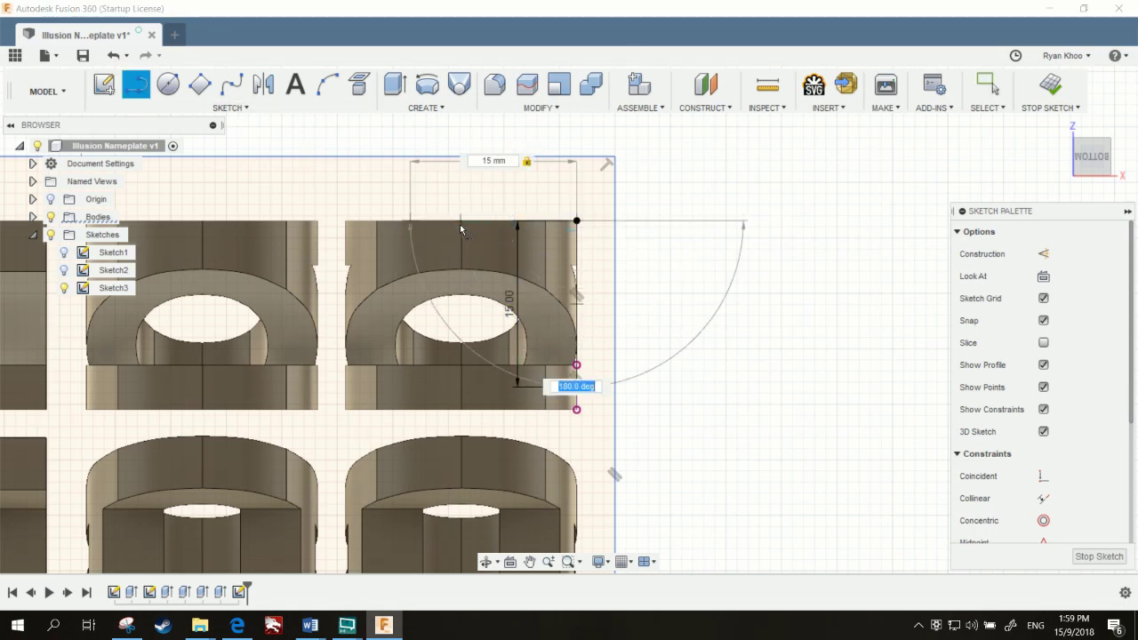
pyautogui.press('Tab')
pyautogui.press('Return')
pyautogui.press('Escape')
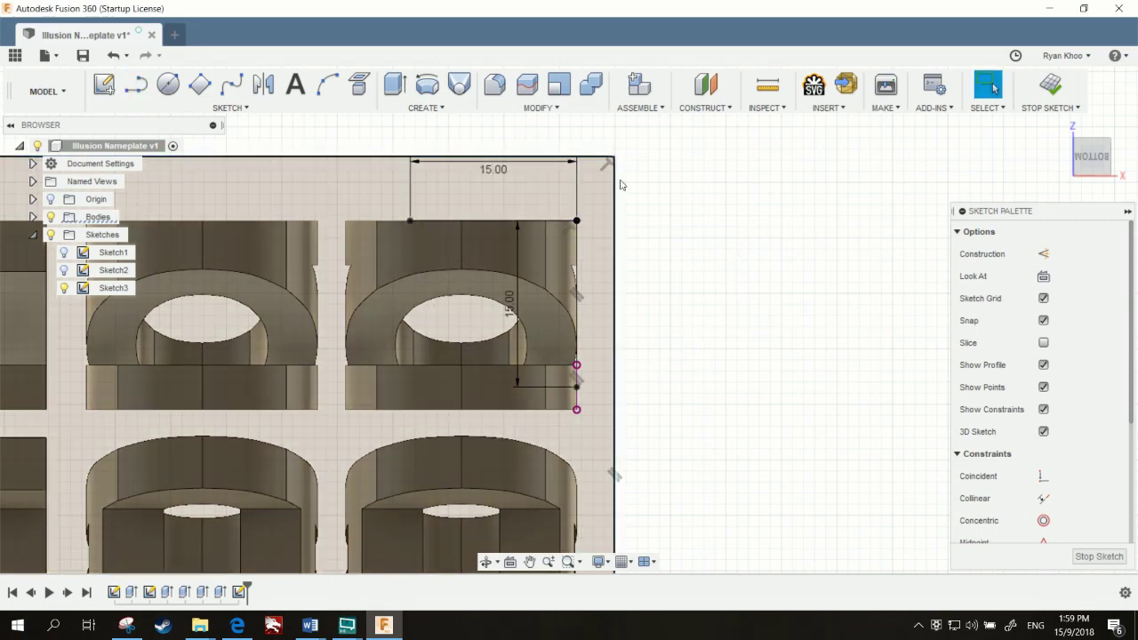
# Draw diagonal lines linking the upper-right lines to the lower-left lines
pyautogui.press('l')
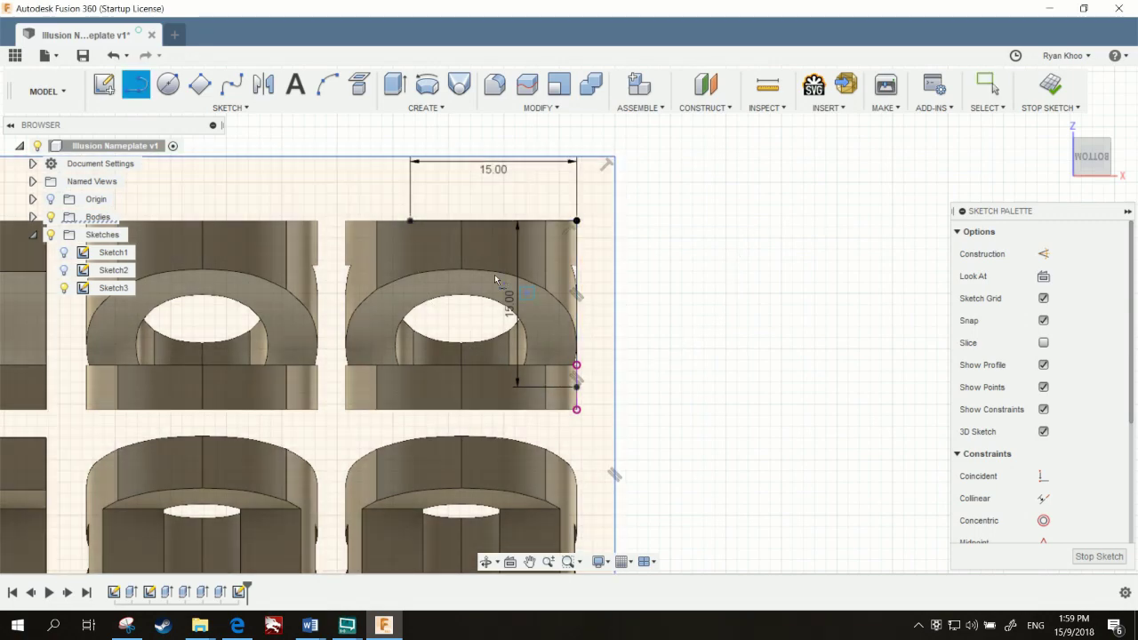
pyautogui.click(410, 221)
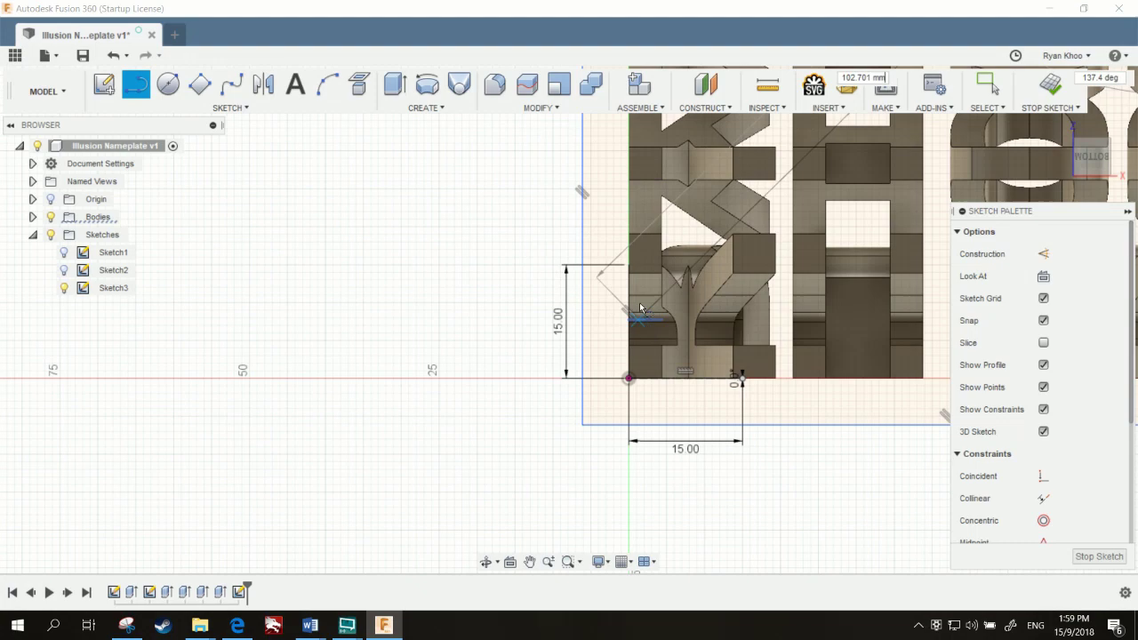
pyautogui.moveTo(627, 263)
pyautogui.keyDown('shift'); pyautogui.mouseDown(button='middle')
pyautogui.moveTo(620, 234)
pyautogui.moveTo(521, 322)
pyautogui.mouseUp(button='middle'); pyautogui.keyUp('shift')
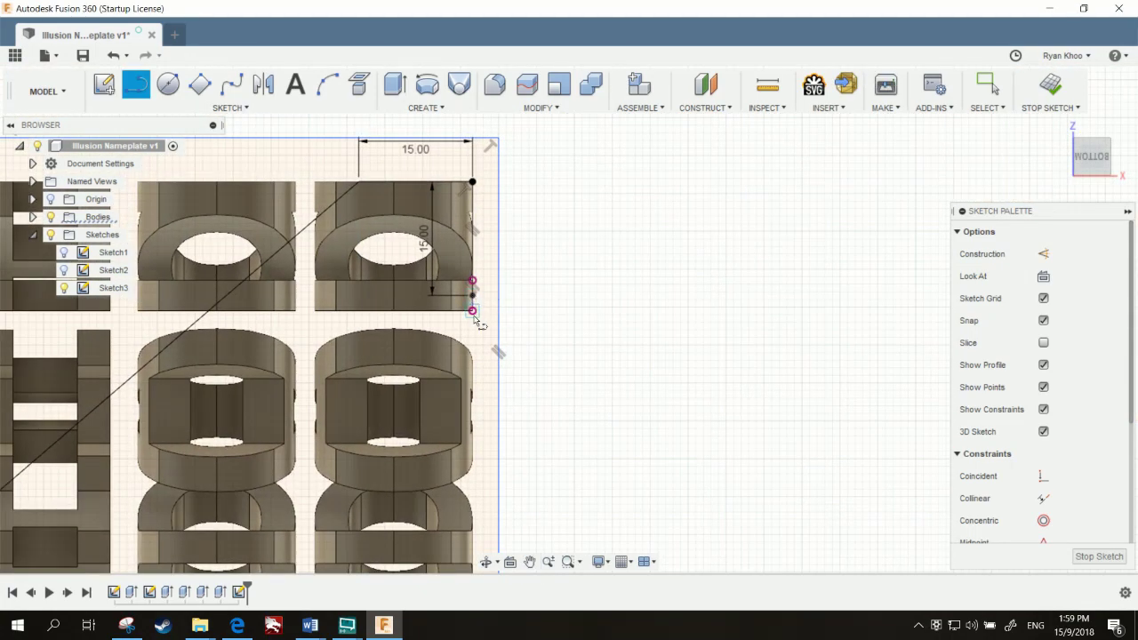
pyautogui.scroll(3, 475, 321)
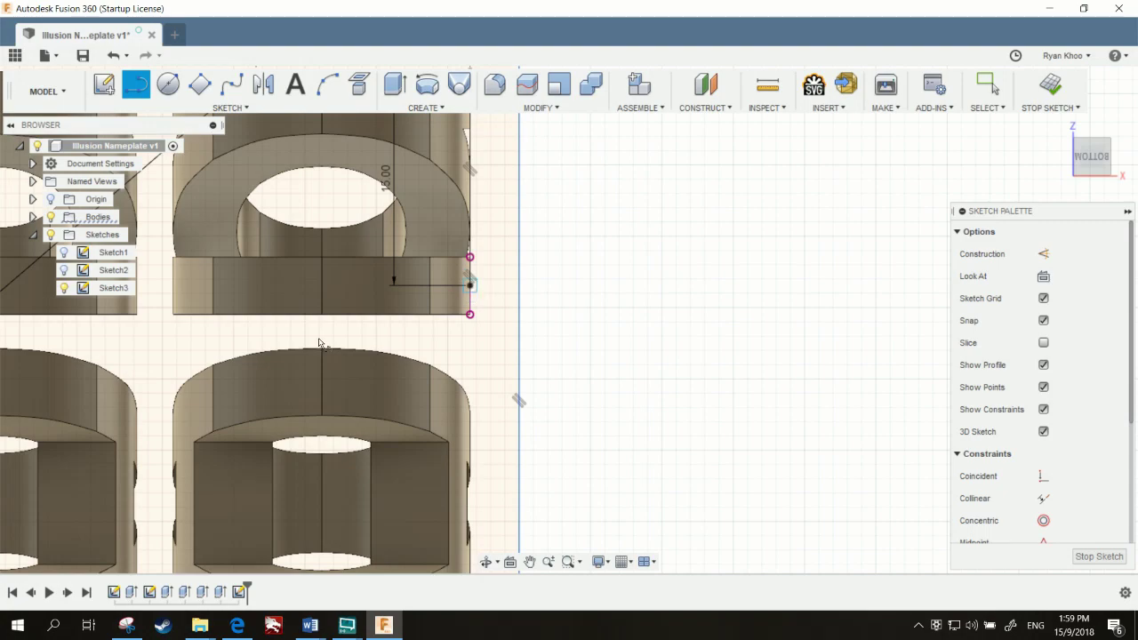
pyautogui.scroll(-5, 320, 343)
pyautogui.scroll(5, 685, 311)
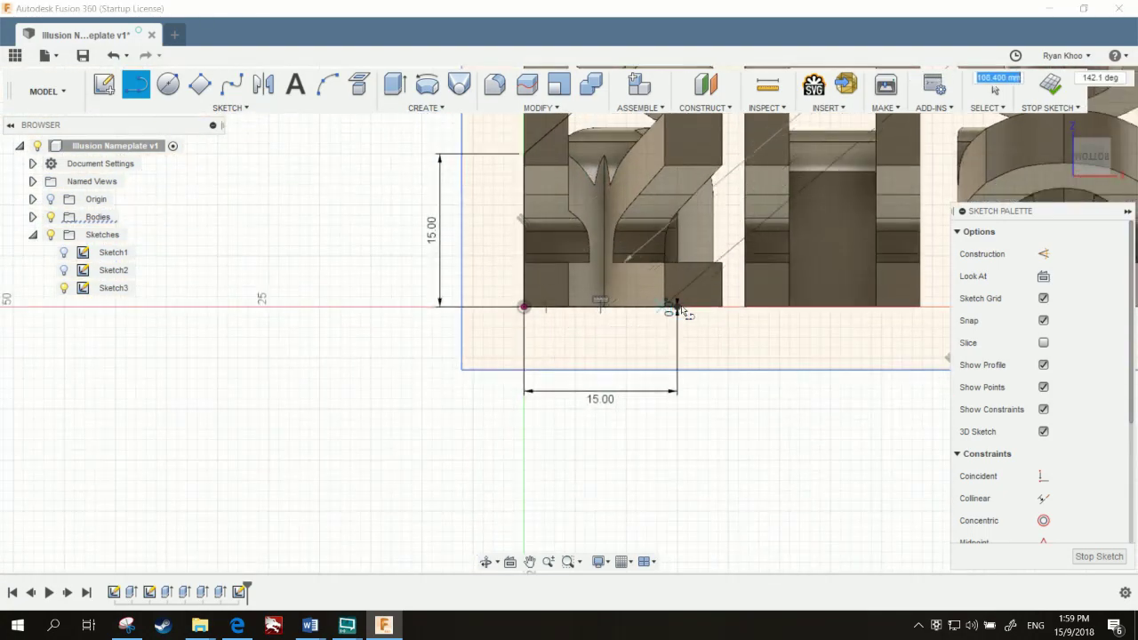
pyautogui.moveTo(701, 315)
pyautogui.mouseDown(button='middle')
pyautogui.moveTo(691, 368)
pyautogui.moveTo(591, 406)
pyautogui.moveTo(406, 525)
pyautogui.mouseUp(button='middle')
pyautogui.scroll(-3, 591, 406)
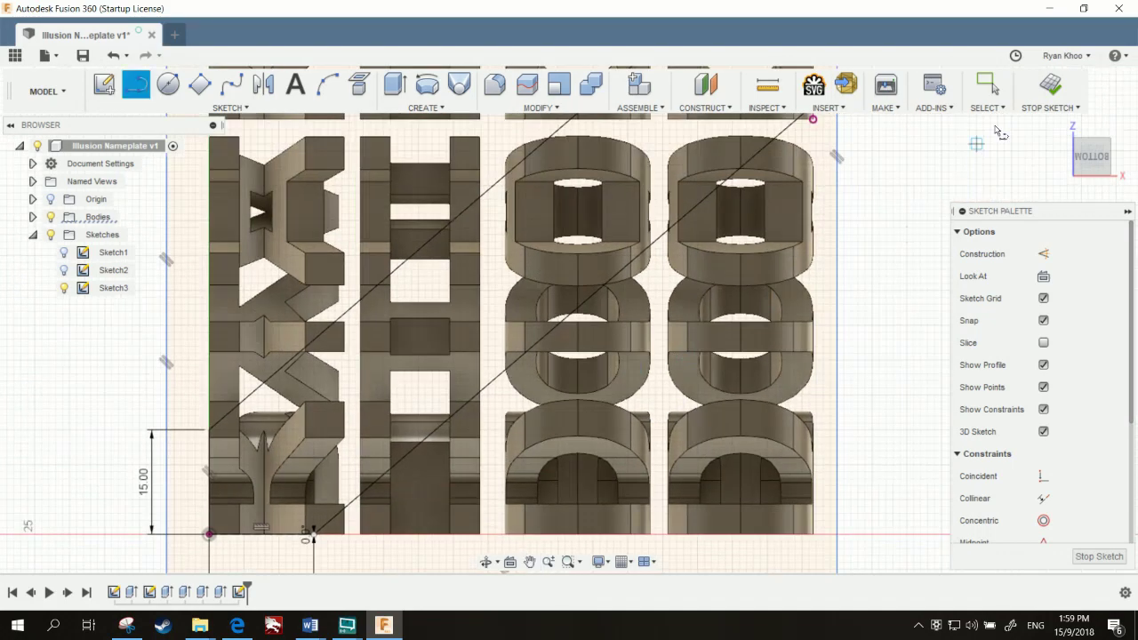
# Finish Sketch3 and cut the diagonal strip profile 80 mm through the letters
pyautogui.click(1043, 93)
pyautogui.press('e')
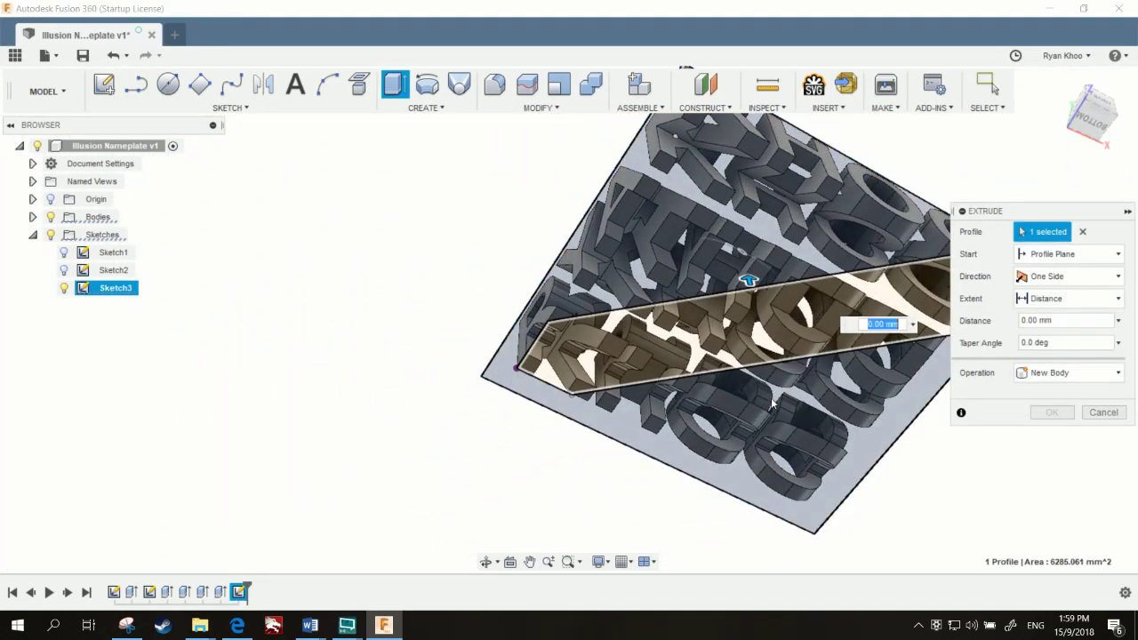
pyautogui.moveTo(749, 280); pyautogui.dragTo(714, 140)
pyautogui.click(1052, 435)
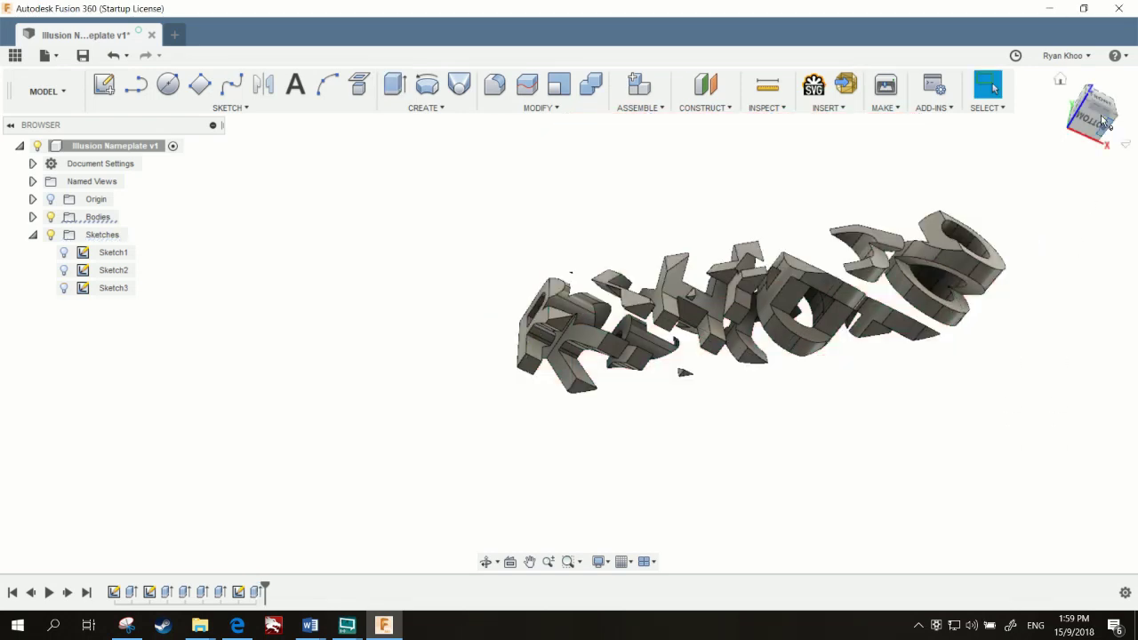
pyautogui.moveTo(568, 313)
pyautogui.keyDown('shift'); pyautogui.mouseDown(button='middle')
pyautogui.moveTo(994, 87)
pyautogui.moveTo(533, 315)
pyautogui.moveTo(463, 315)
pyautogui.moveTo(463, 267)
pyautogui.moveTo(498, 320)
pyautogui.moveTo(498, 382)
pyautogui.mouseUp(button='middle'); pyautogui.keyUp('shift')
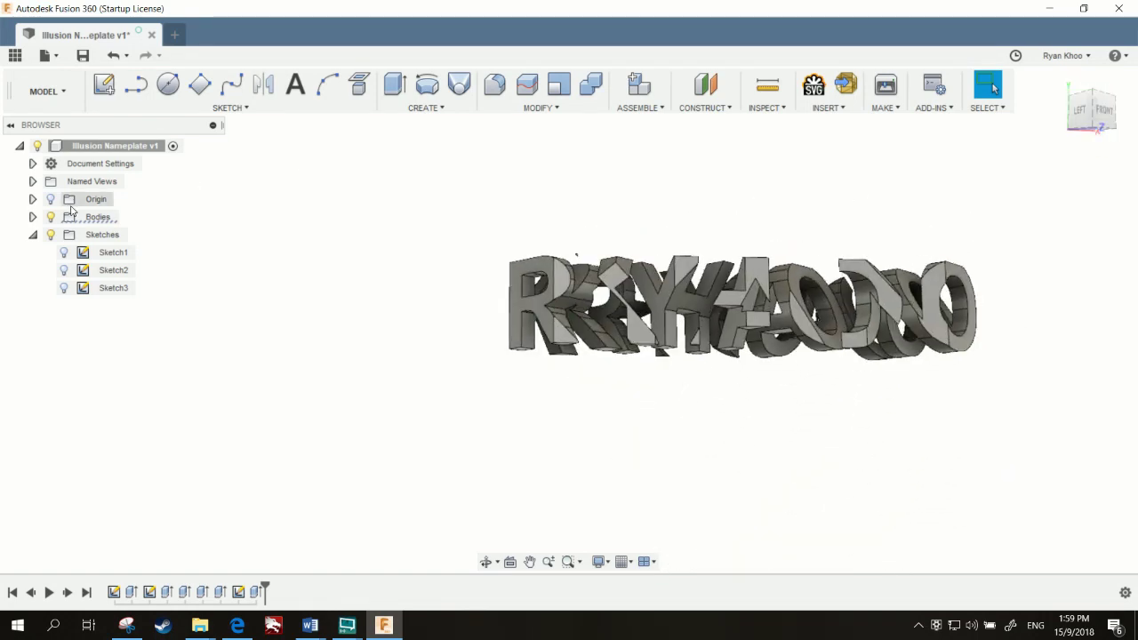
# Show Sketch3 and inspect the nameplate from below and from behind
pyautogui.click(33, 217)
pyautogui.scroll(-2, 66, 302)
pyautogui.scroll(2, 67, 312)
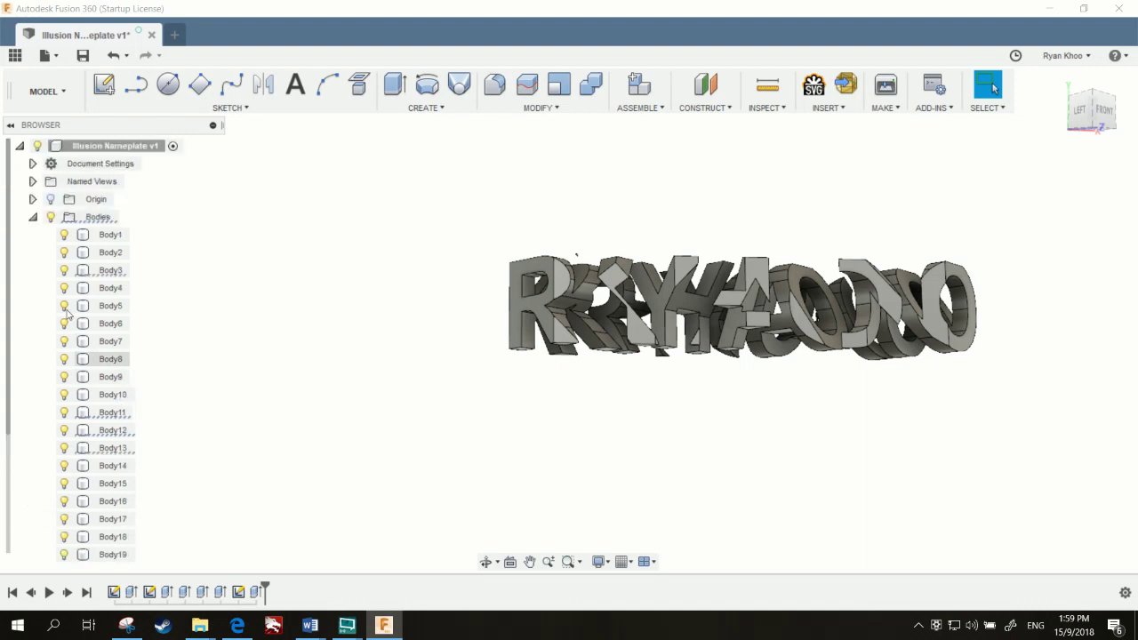
pyautogui.click(33, 217)
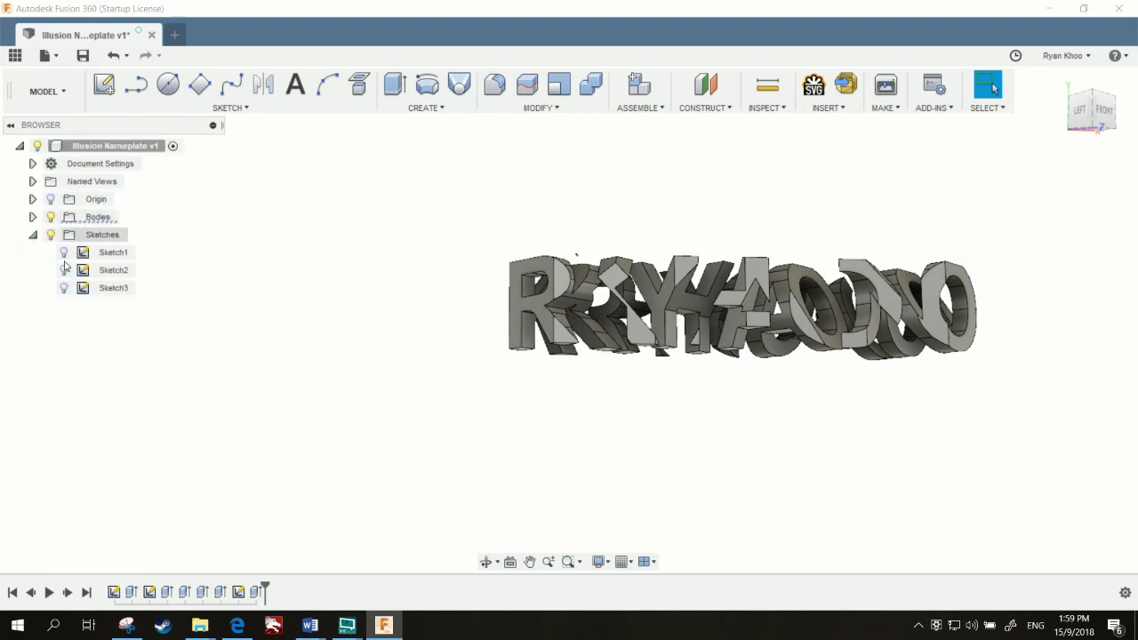
pyautogui.moveTo(809, 329)
pyautogui.keyDown('shift'); pyautogui.mouseDown(button='middle')
pyautogui.moveTo(932, 267)
pyautogui.moveTo(880, 285)
pyautogui.mouseUp(button='middle'); pyautogui.keyUp('shift')
pyautogui.click(64, 287)
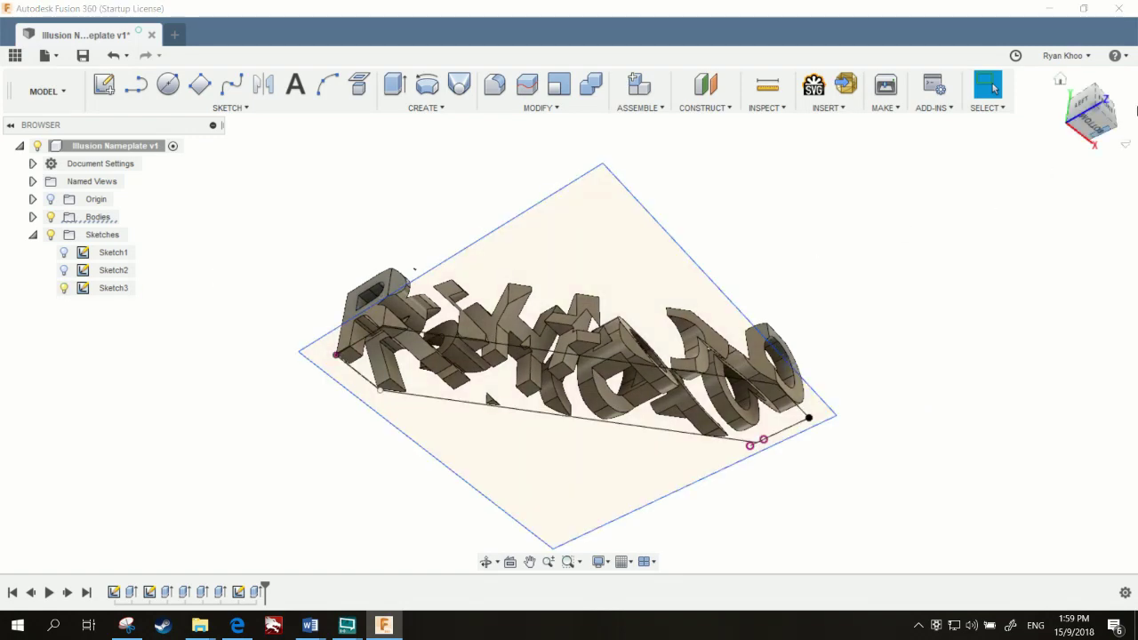
pyautogui.click(1098, 128)
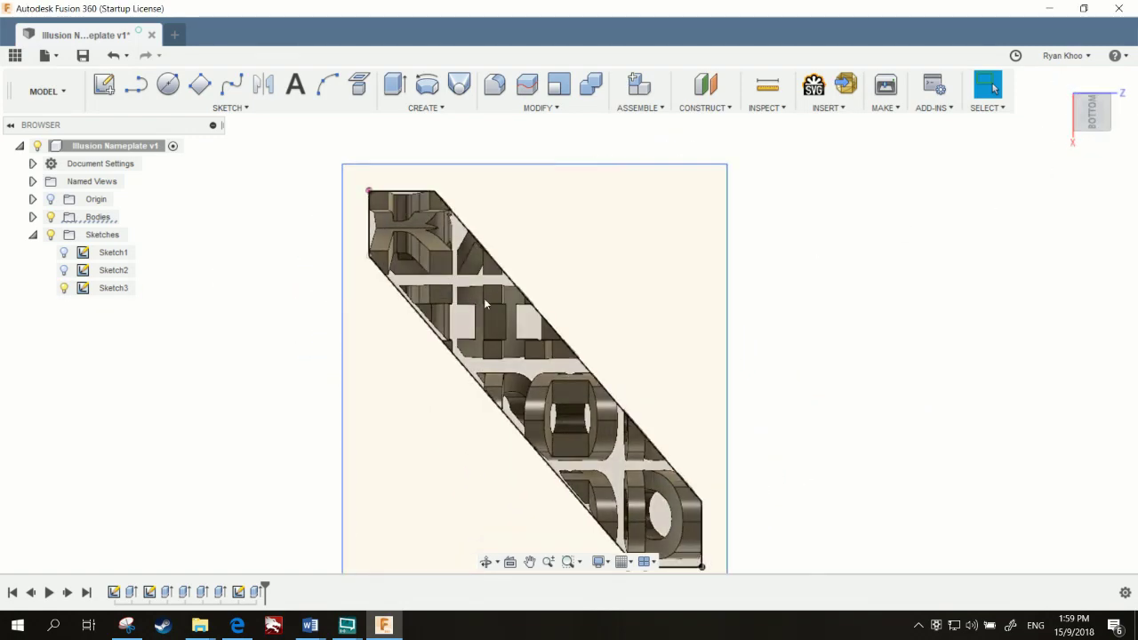
pyautogui.keyDown('shift'); pyautogui.moveTo(484, 304); pyautogui.dragTo(491, 409, button='middle'); pyautogui.keyUp('shift')
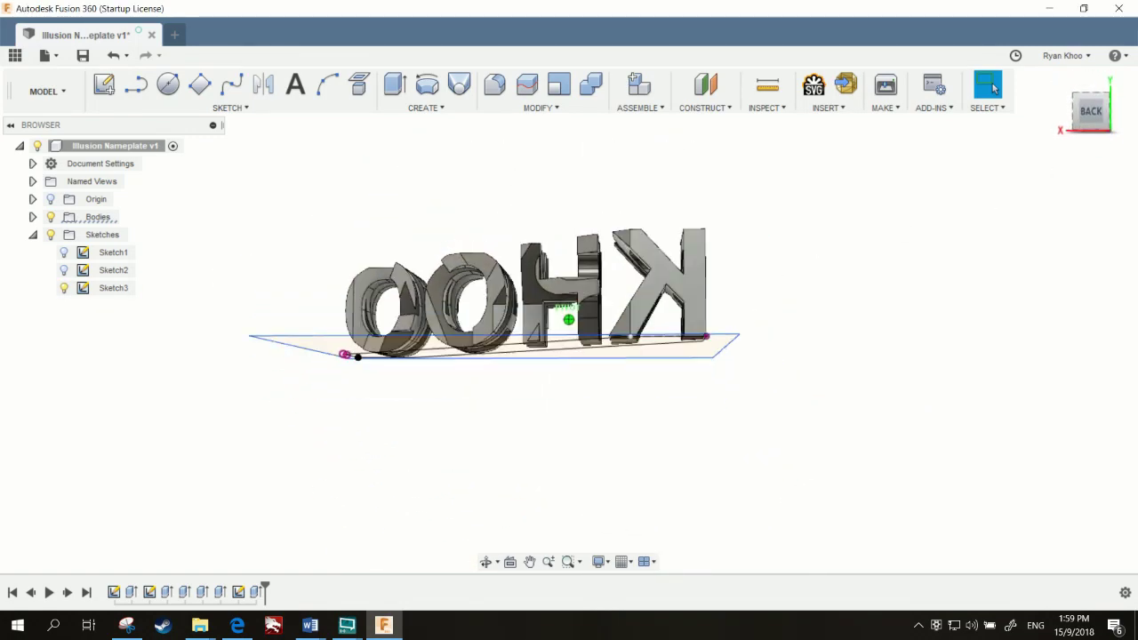
pyautogui.click(1094, 116)
pyautogui.press('e')
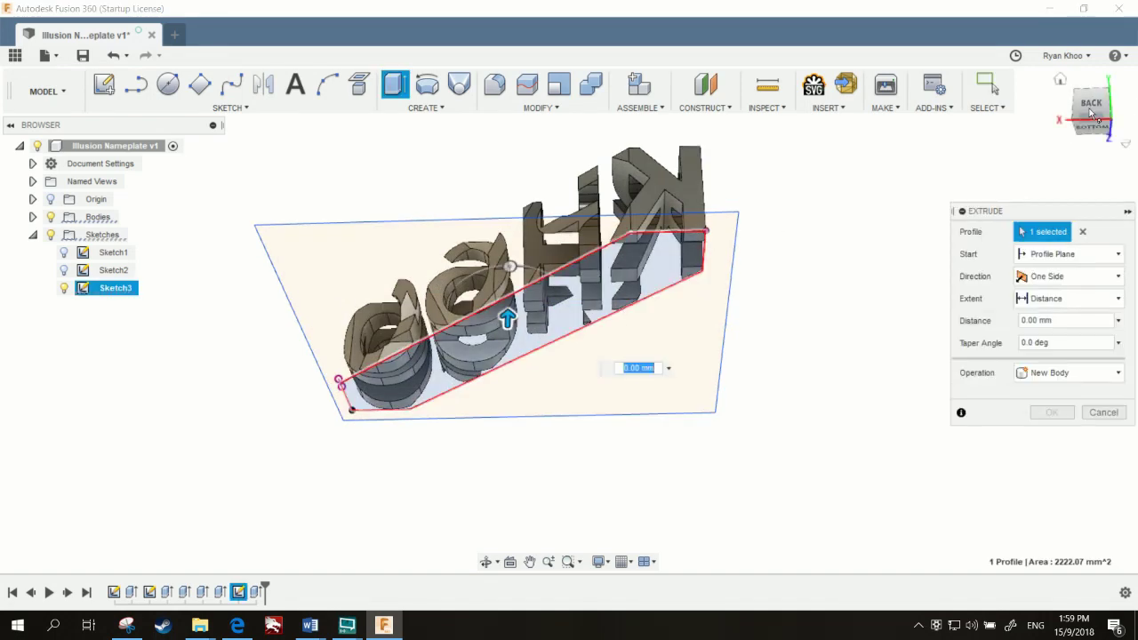
pyautogui.click(1092, 112)
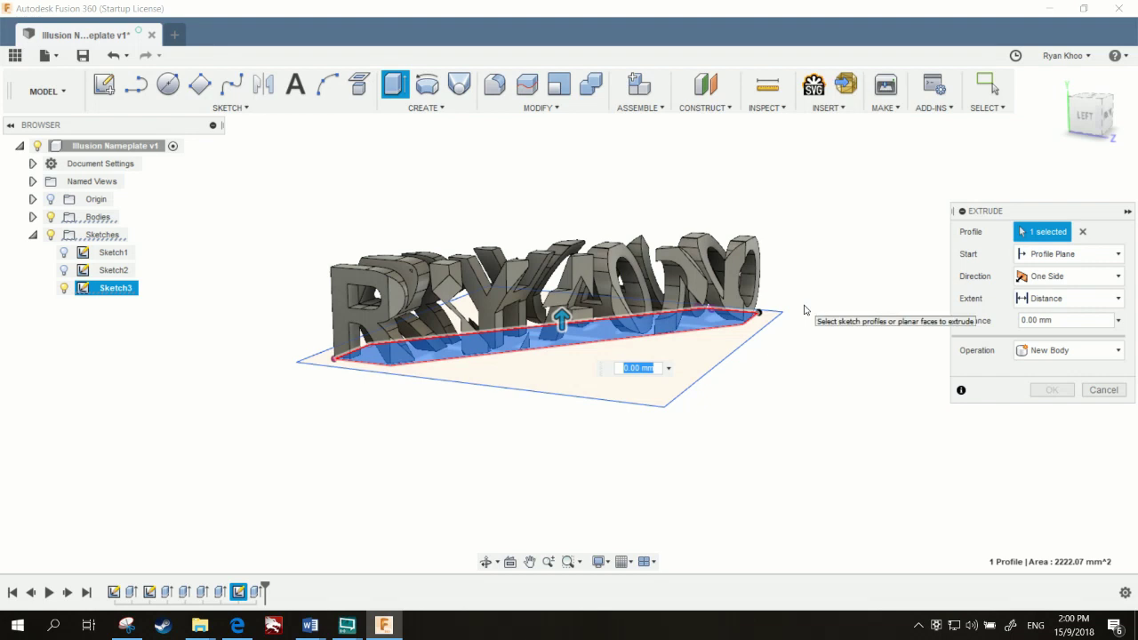
pyautogui.write('1.5')
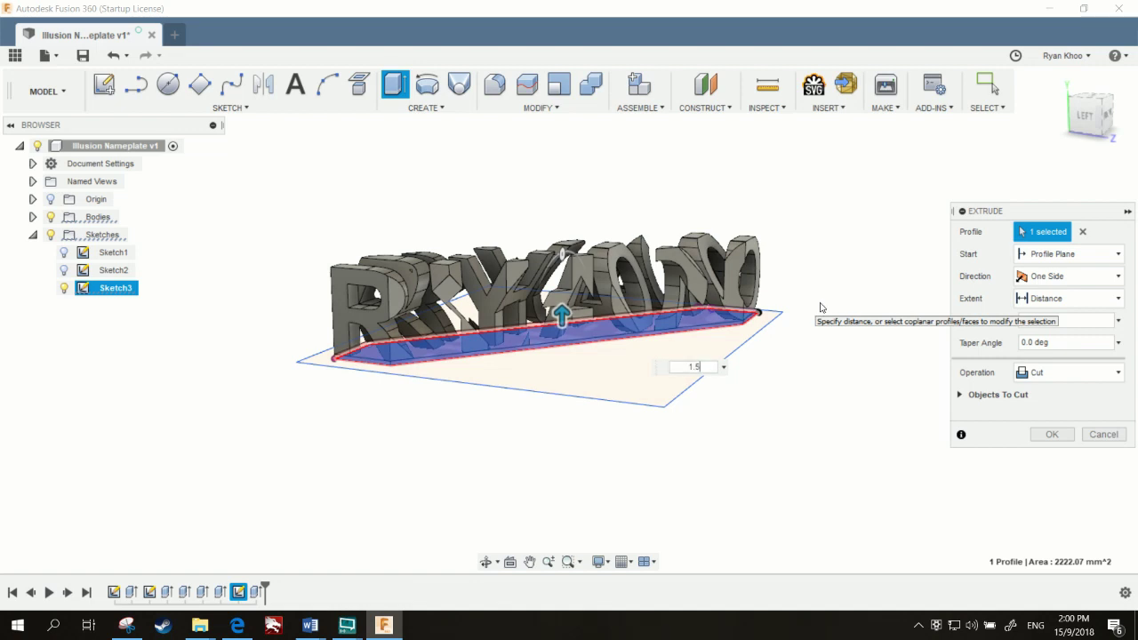
pyautogui.click(1087, 373)
pyautogui.click(1057, 397)
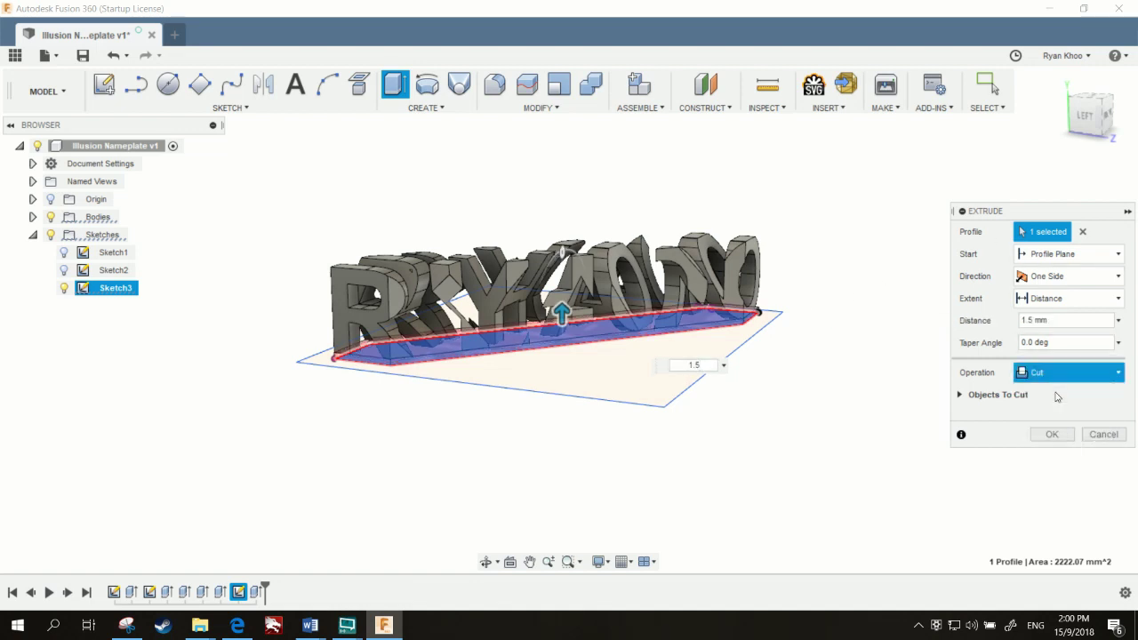
pyautogui.click(1052, 412)
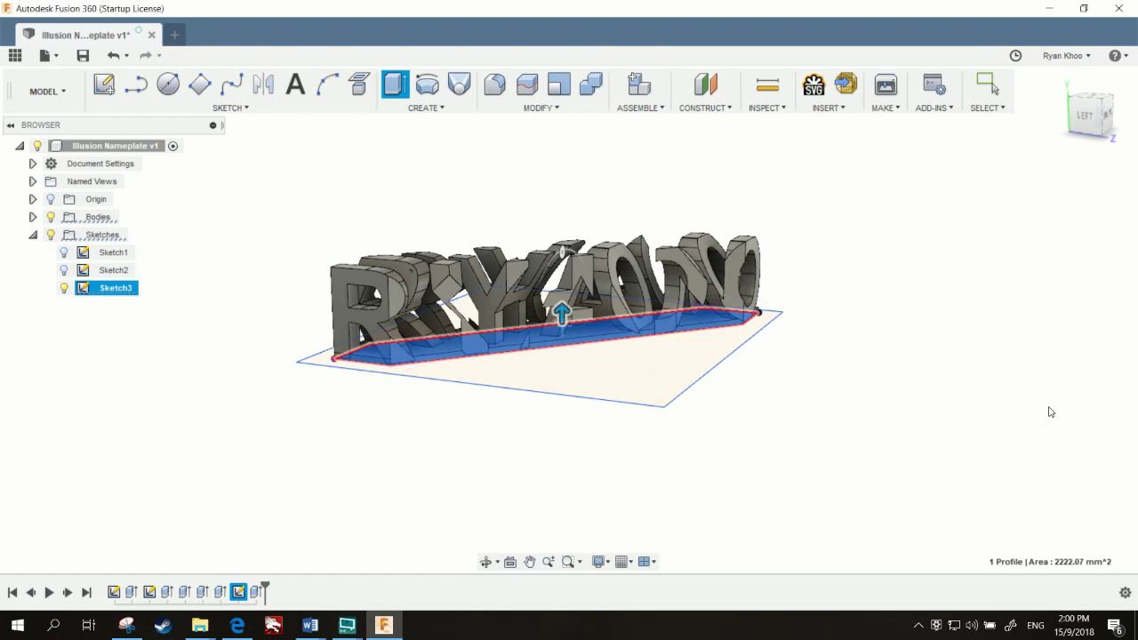
pyautogui.moveTo(1059, 116)
pyautogui.keyDown('shift'); pyautogui.mouseDown(button='middle')
pyautogui.moveTo(1049, 213)
pyautogui.moveTo(1023, 178)
pyautogui.moveTo(996, 169)
pyautogui.moveTo(943, 204)
pyautogui.mouseUp(button='middle'); pyautogui.keyUp('shift')
# Expand the Bodies folder to list Body2 and Body17, turning the nameplate to inspect it
pyautogui.scroll(-3, 889, 239)
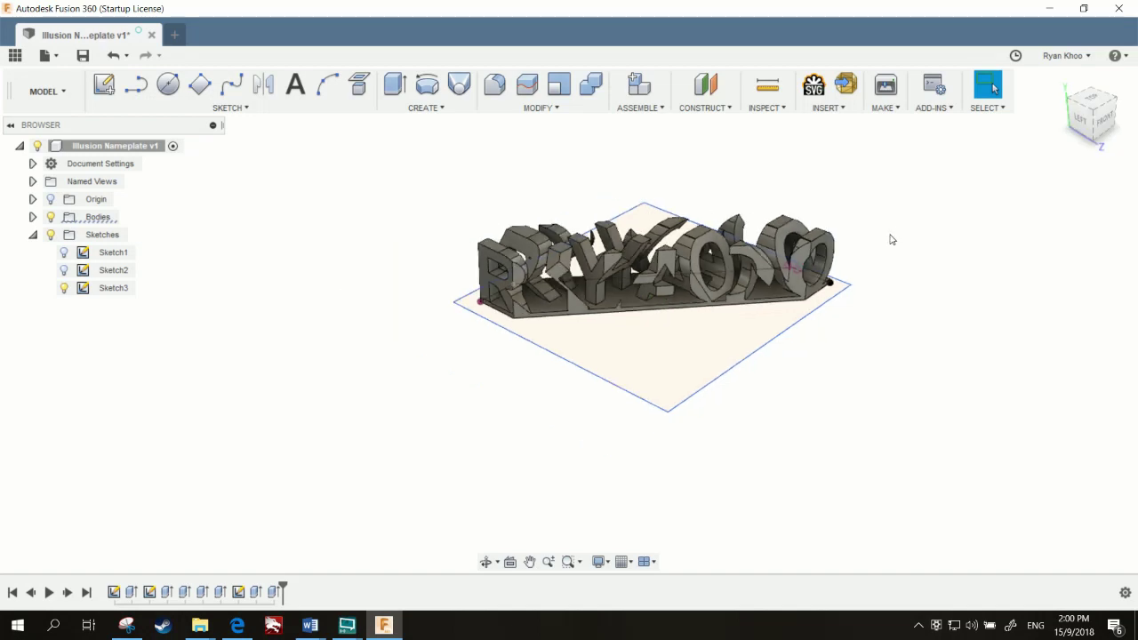
pyautogui.scroll(3, 886, 244)
pyautogui.moveTo(886, 244); pyautogui.dragTo(925, 258, button='middle')
pyautogui.click(32, 217)
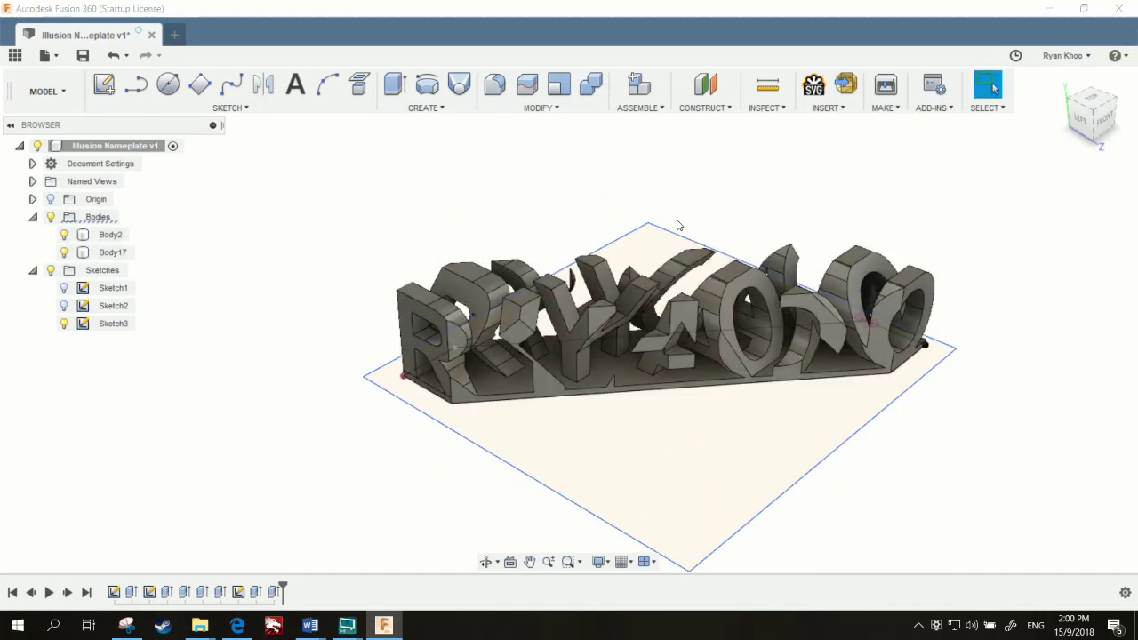
pyautogui.keyDown('shift'); pyautogui.moveTo(677, 225); pyautogui.dragTo(631, 159, button='middle'); pyautogui.keyUp('shift')
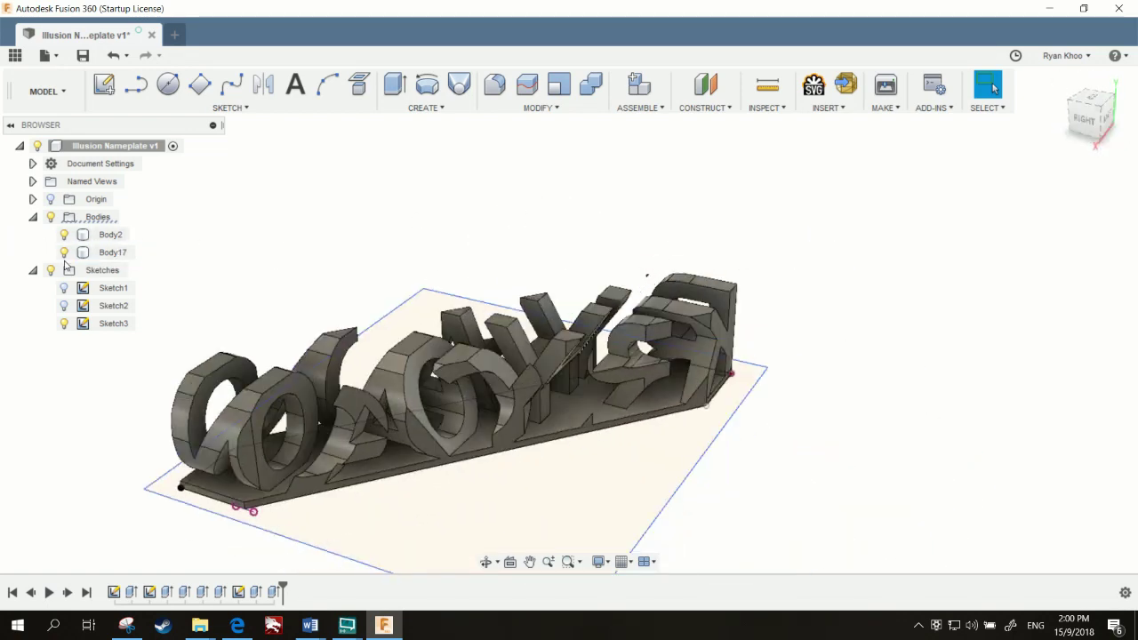
pyautogui.scroll(5, 594, 277)
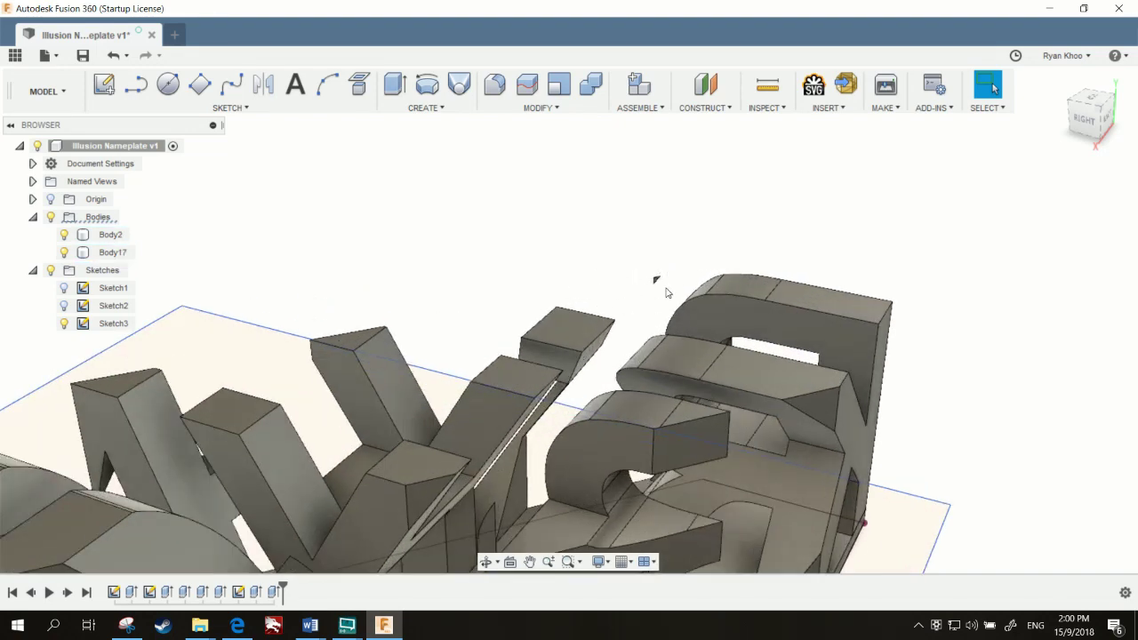
pyautogui.scroll(-6, 691, 258)
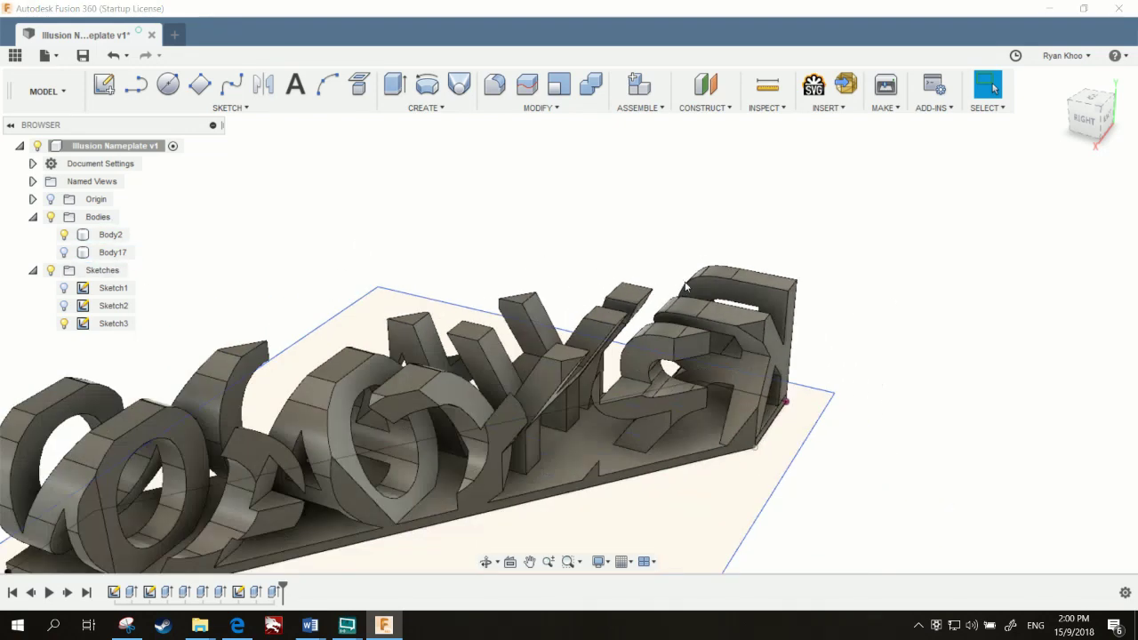
# Hide the Sketch3 plane and select Body2 to inspect the base
pyautogui.moveTo(1099, 125); pyautogui.dragTo(1054, 118)
pyautogui.click(1073, 95)
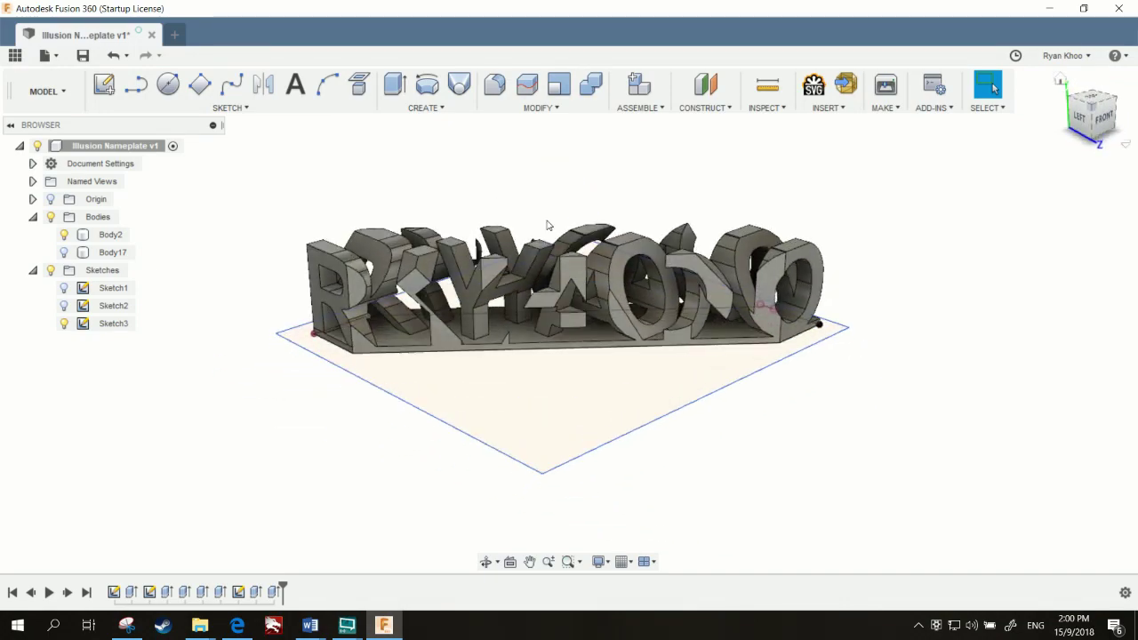
pyautogui.click(63, 324)
pyautogui.moveTo(1103, 118)
pyautogui.mouseDown()
pyautogui.moveTo(1054, 133)
pyautogui.moveTo(1092, 129)
pyautogui.moveTo(1092, 142)
pyautogui.moveTo(1090, 100)
pyautogui.mouseUp()
pyautogui.click(488, 393)
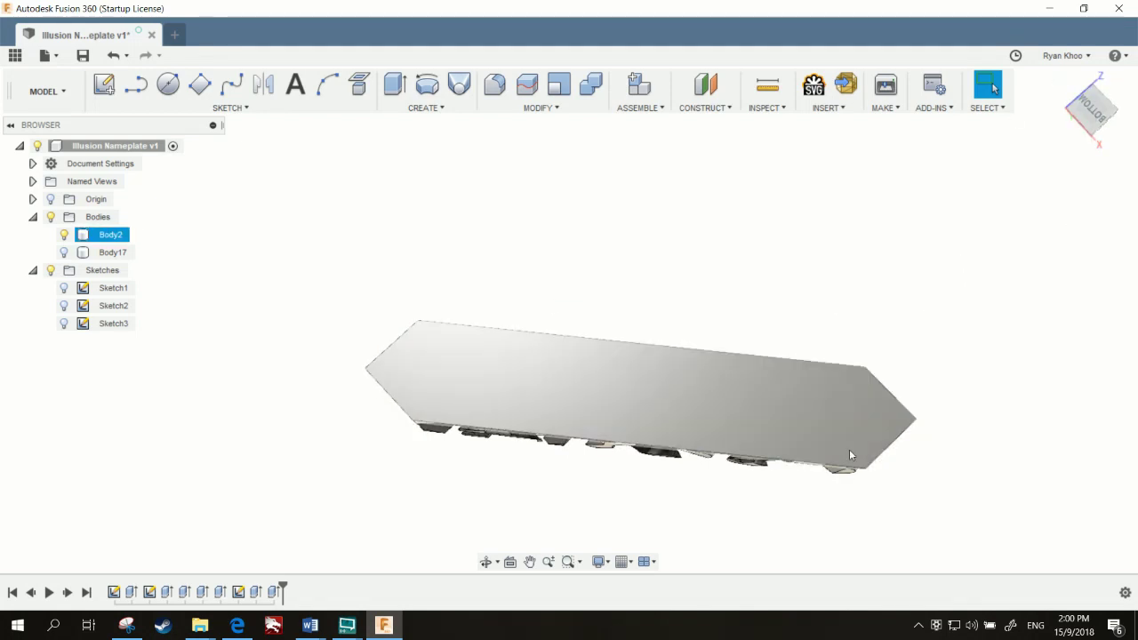
# Orbit and pan from the underside back to the lettering to inspect the base
pyautogui.moveTo(851, 455)
pyautogui.keyDown('shift'); pyautogui.mouseDown(button='middle')
pyautogui.moveTo(845, 392)
pyautogui.moveTo(840, 414)
pyautogui.moveTo(836, 396)
pyautogui.moveTo(696, 369)
pyautogui.mouseUp(button='middle'); pyautogui.keyUp('shift')
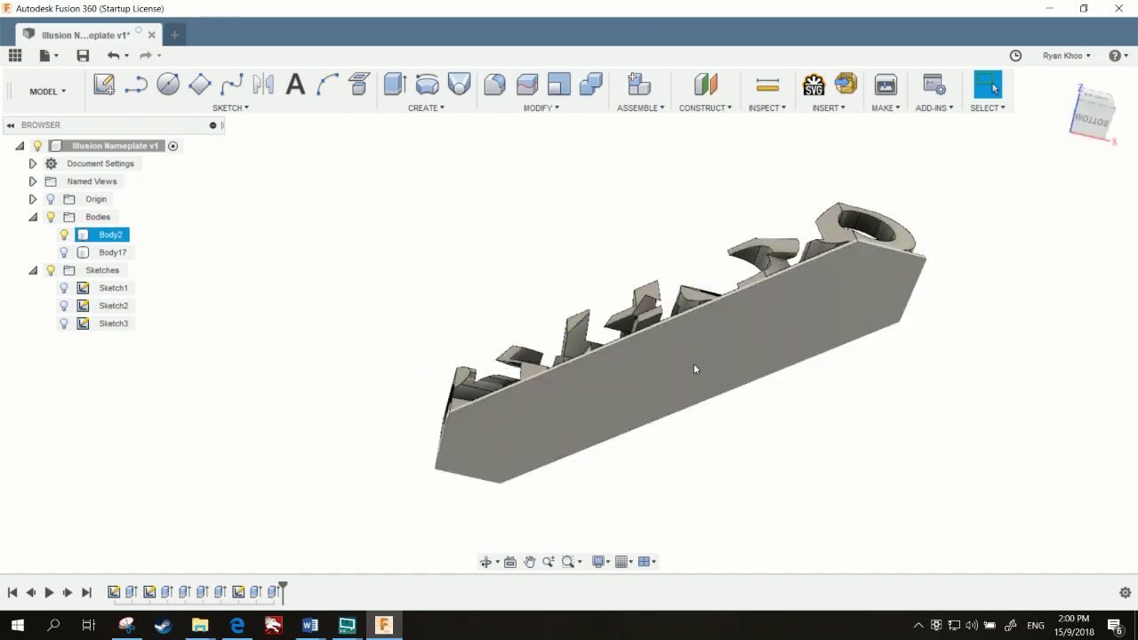
pyautogui.moveTo(1104, 137)
pyautogui.keyDown('shift'); pyautogui.mouseDown(button='middle')
pyautogui.moveTo(1119, 114)
pyautogui.moveTo(711, 189)
pyautogui.mouseUp(button='middle'); pyautogui.keyUp('shift')
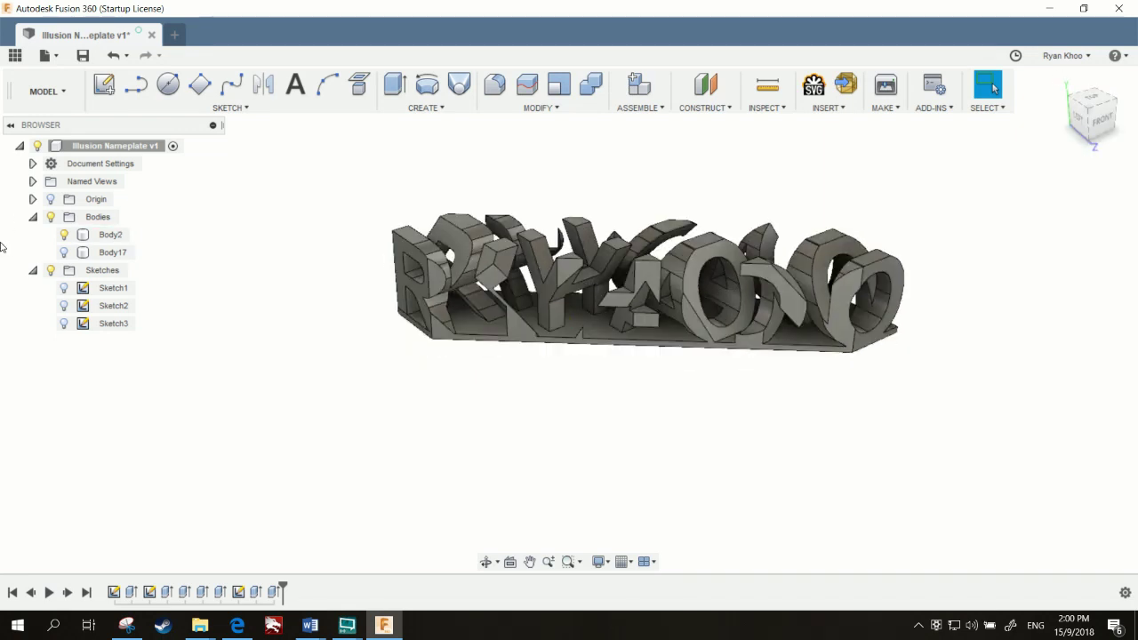
pyautogui.moveTo(167, 282); pyautogui.dragTo(89, 306)
pyautogui.press('Escape')
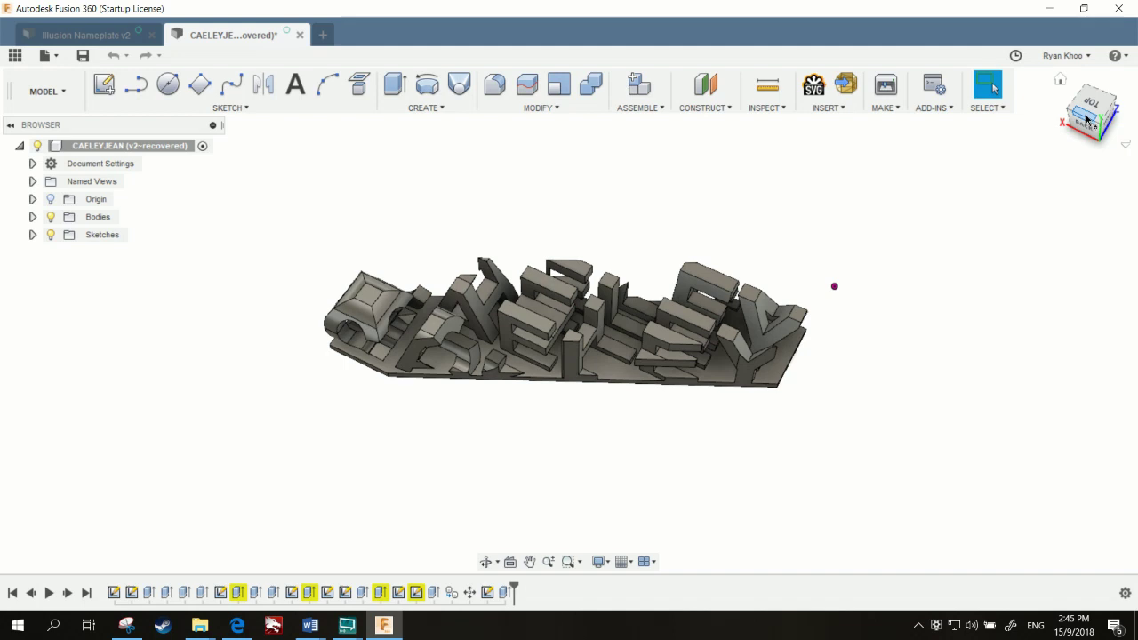
pyautogui.moveTo(834, 286)
pyautogui.keyDown('shift'); pyautogui.mouseDown(button='middle')
pyautogui.moveTo(827, 356)
pyautogui.moveTo(747, 358)
pyautogui.moveTo(866, 358)
pyautogui.moveTo(794, 360)
pyautogui.mouseUp(button='middle'); pyautogui.keyUp('shift')
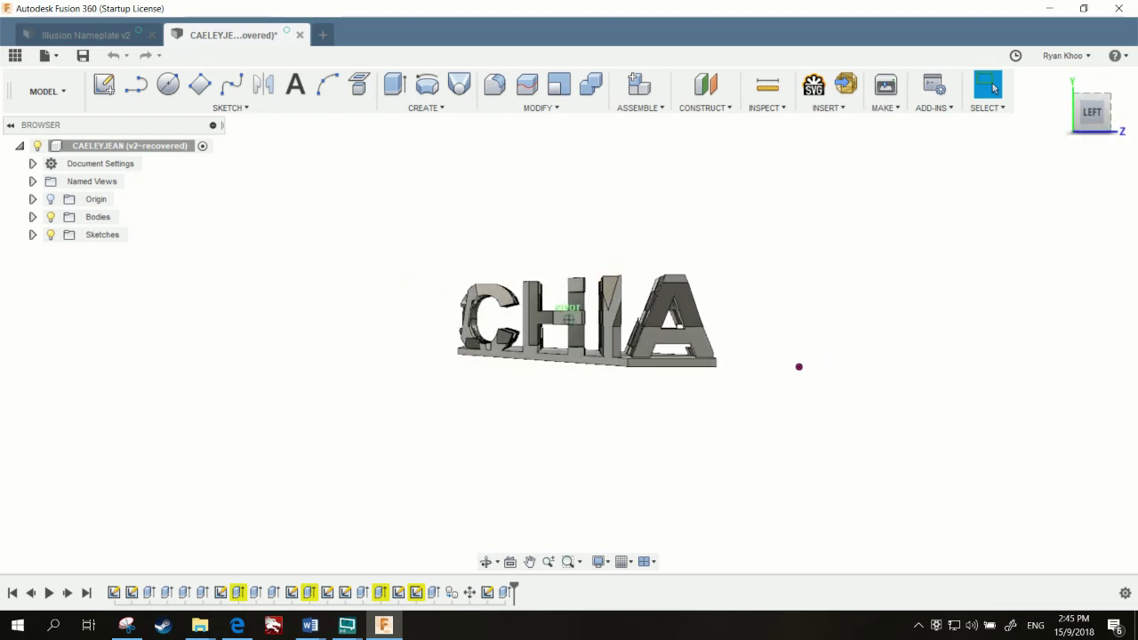
pyautogui.keyDown('shift'); pyautogui.moveTo(841, 399); pyautogui.dragTo(854, 358, button='middle'); pyautogui.keyUp('shift')
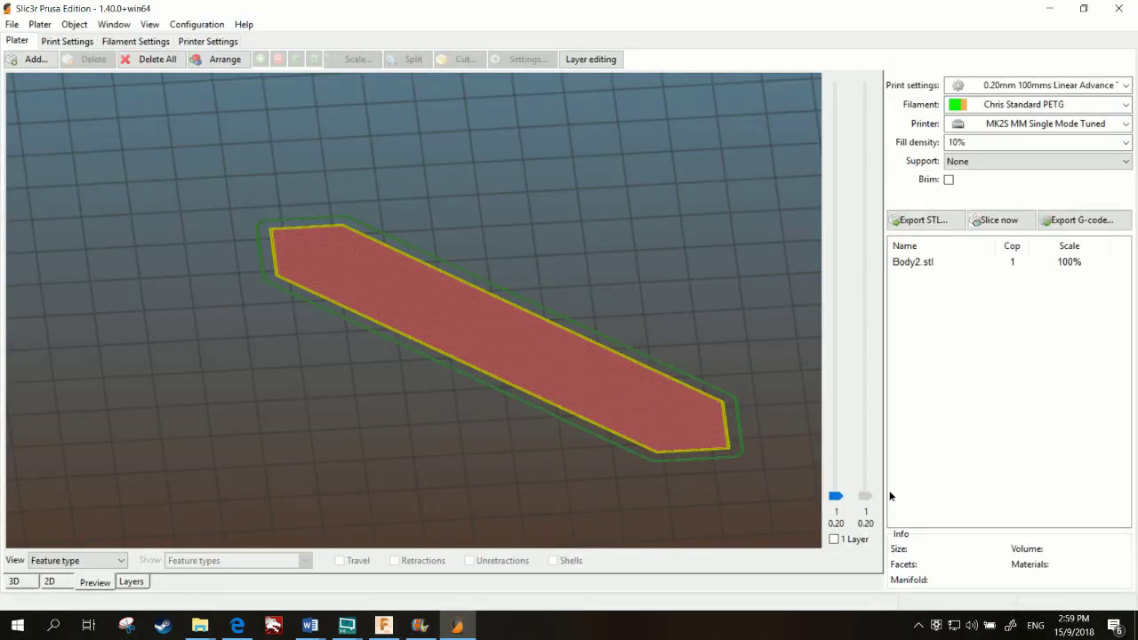
# Scrub through the sliced layers and orbit the preview so RYAN faces front on its base
pyautogui.moveTo(866, 495); pyautogui.dragTo(914, 59)
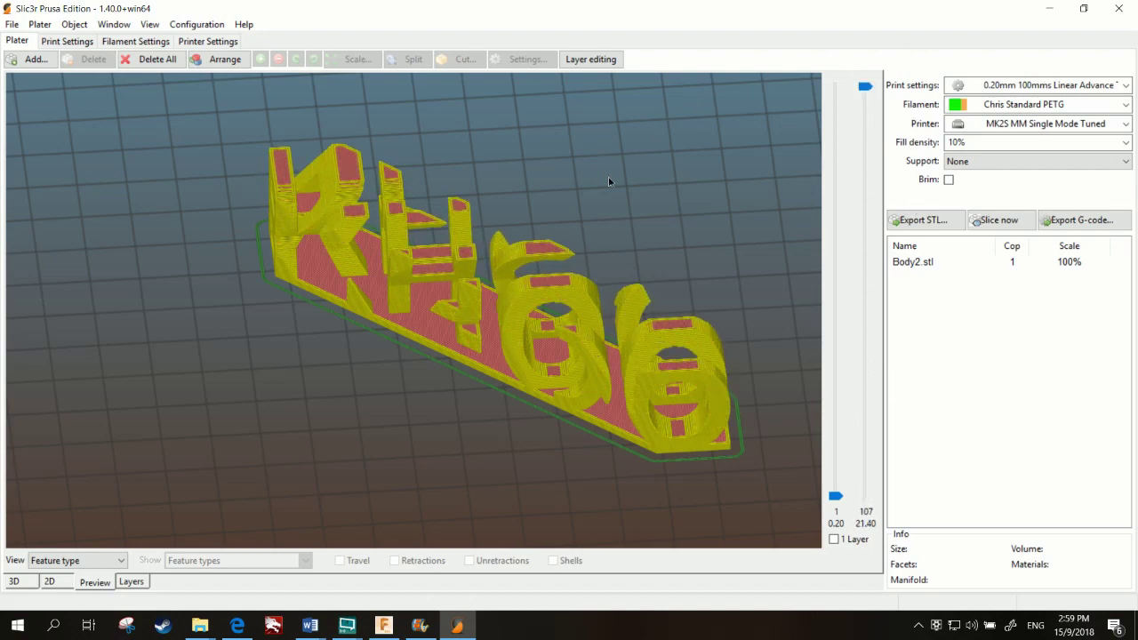
pyautogui.moveTo(608, 182); pyautogui.dragTo(311, 255)
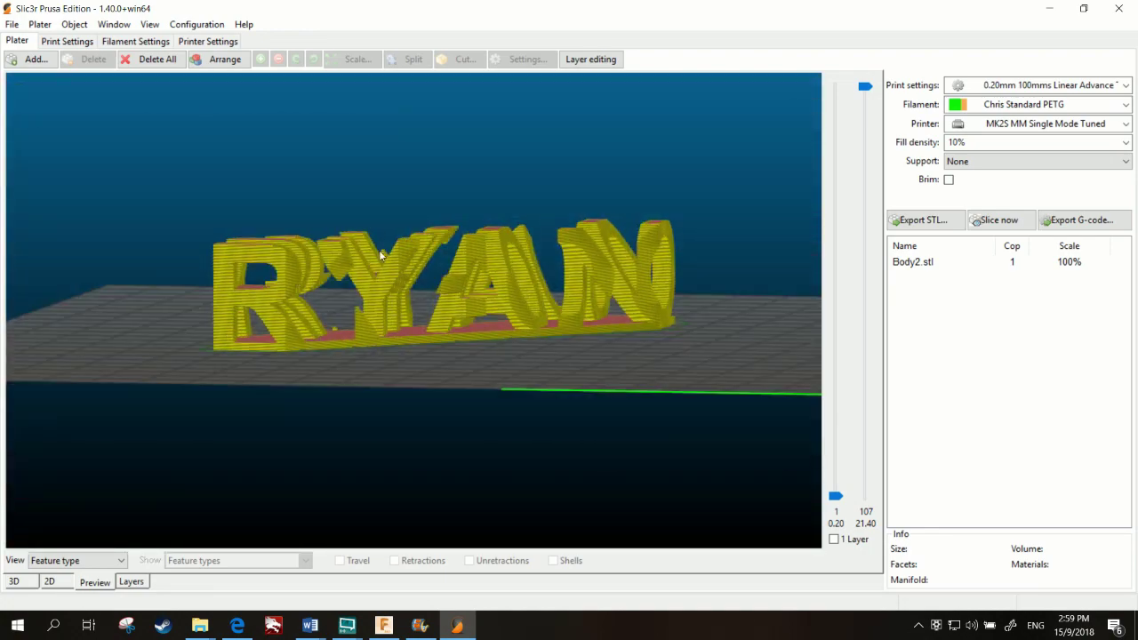
pyautogui.scroll(8, 367, 269)
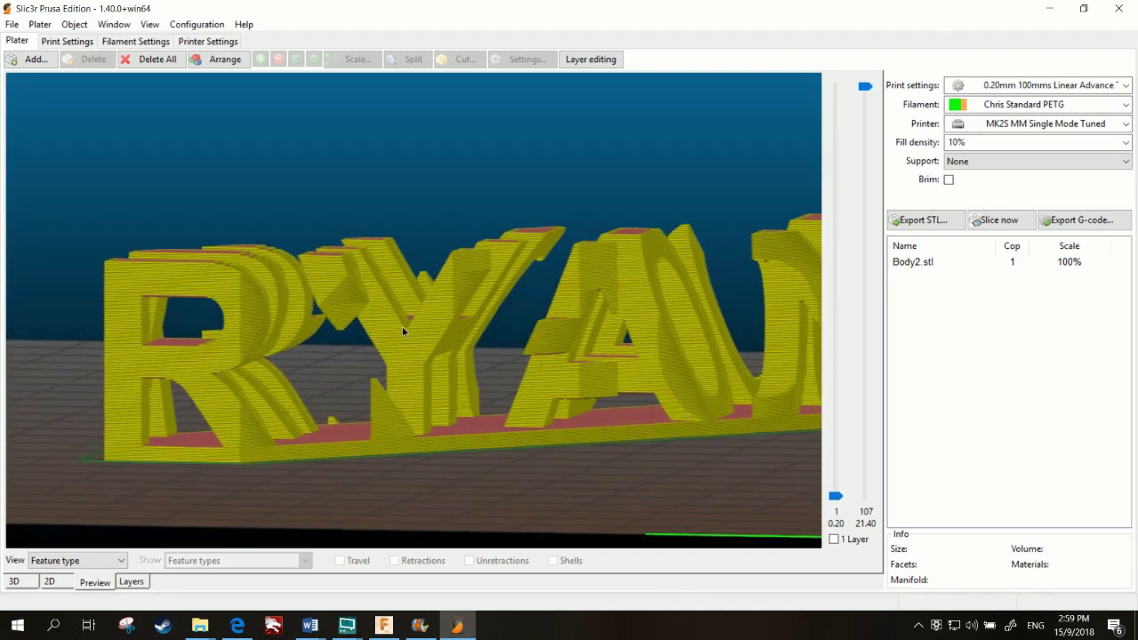
pyautogui.moveTo(866, 86); pyautogui.dragTo(847, 67)
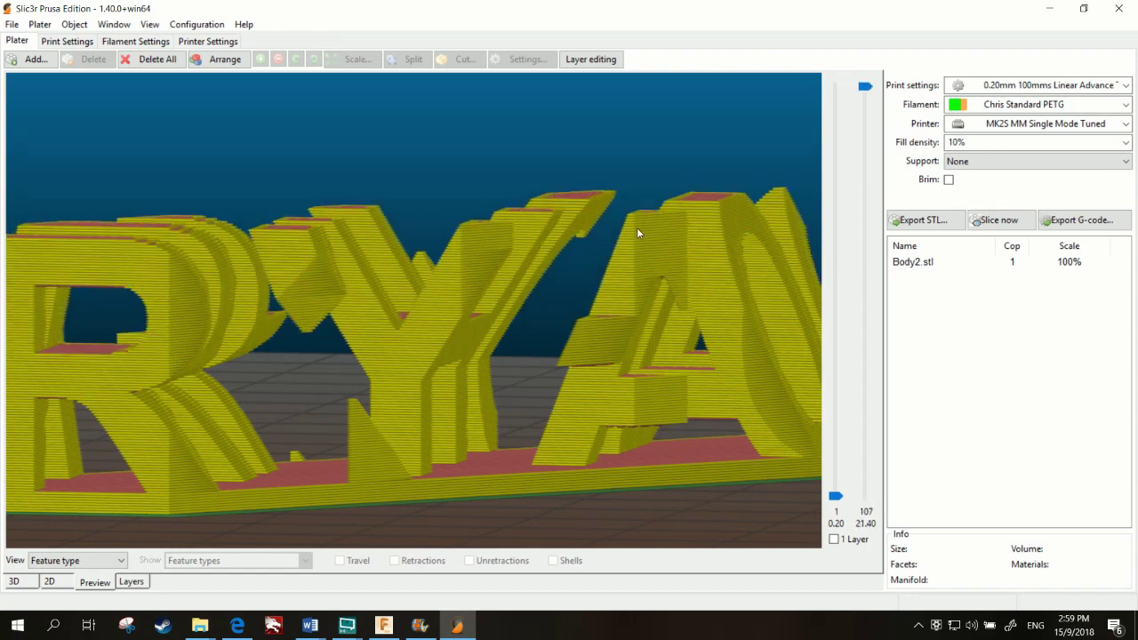
# Cut 21 mm through the lettering around the Y letter profile
pyautogui.click(385, 625)
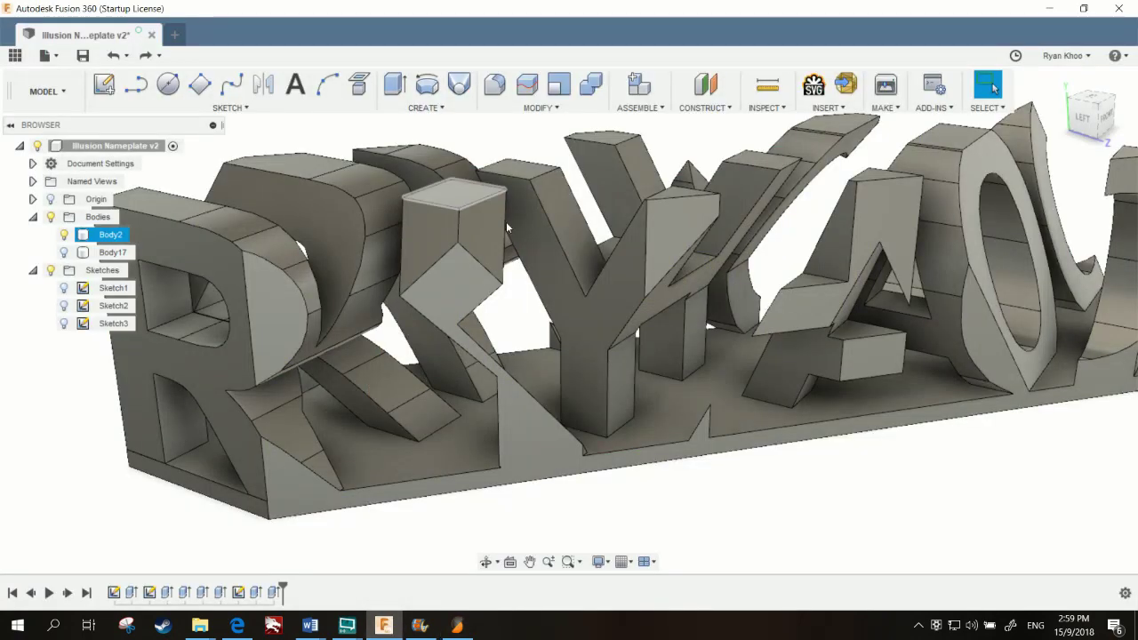
pyautogui.press('e')
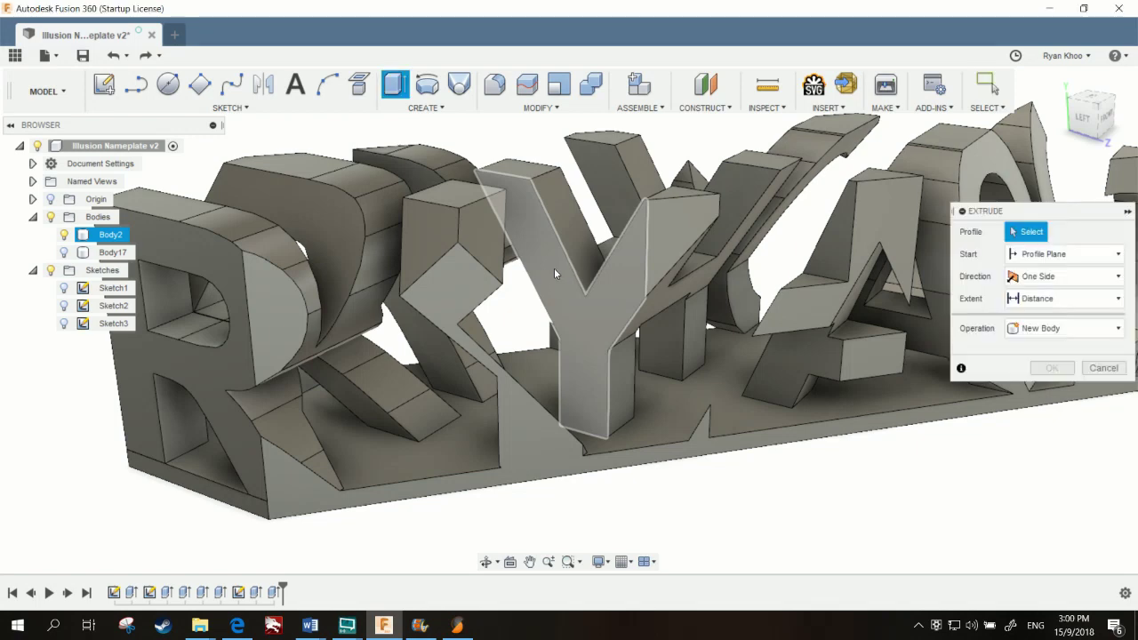
pyautogui.click(554, 269)
pyautogui.moveTo(543, 272); pyautogui.dragTo(366, 369)
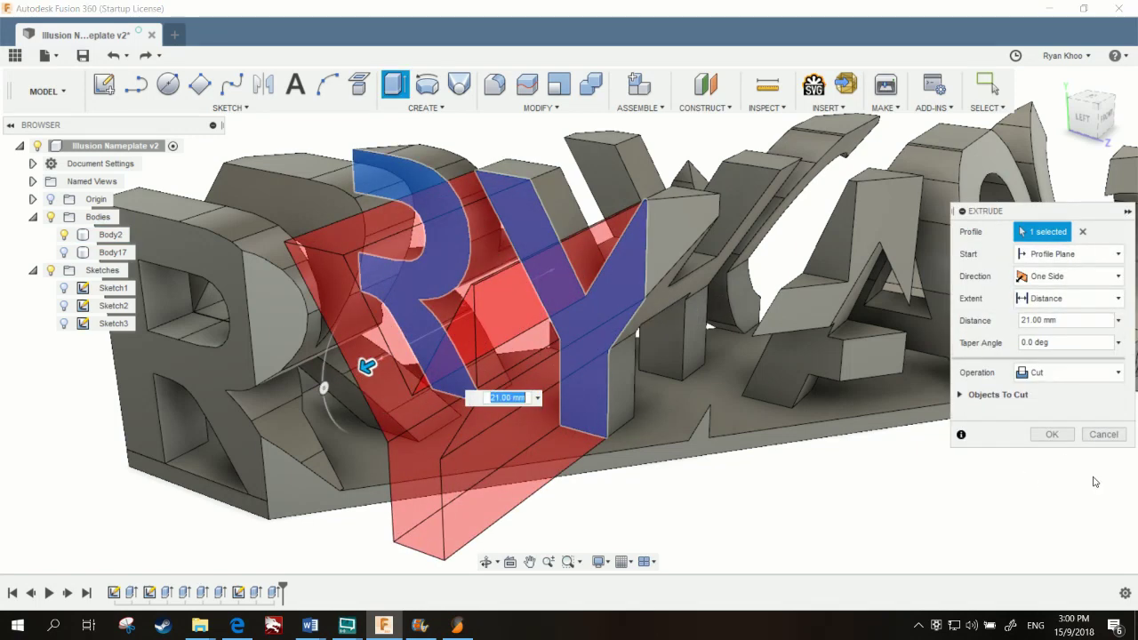
pyautogui.click(1051, 434)
# Export Body2 as an STL file
pyautogui.keyDown('shift'); pyautogui.moveTo(890, 463); pyautogui.dragTo(861, 415, button='middle'); pyautogui.keyUp('shift')
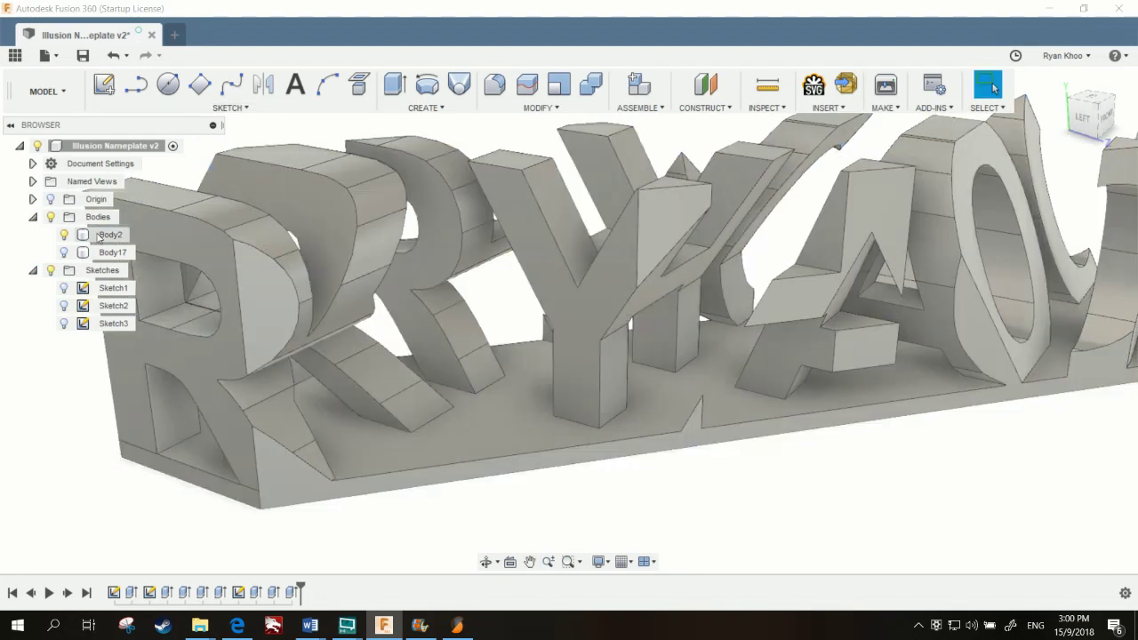
pyautogui.rightClick(100, 235)
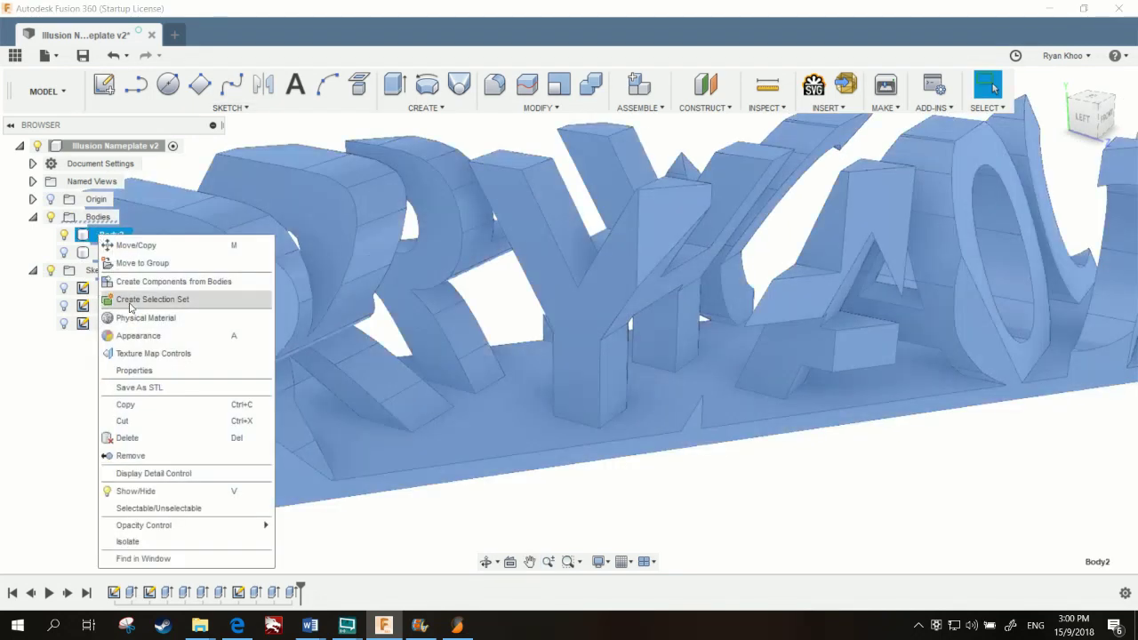
pyautogui.click(174, 389)
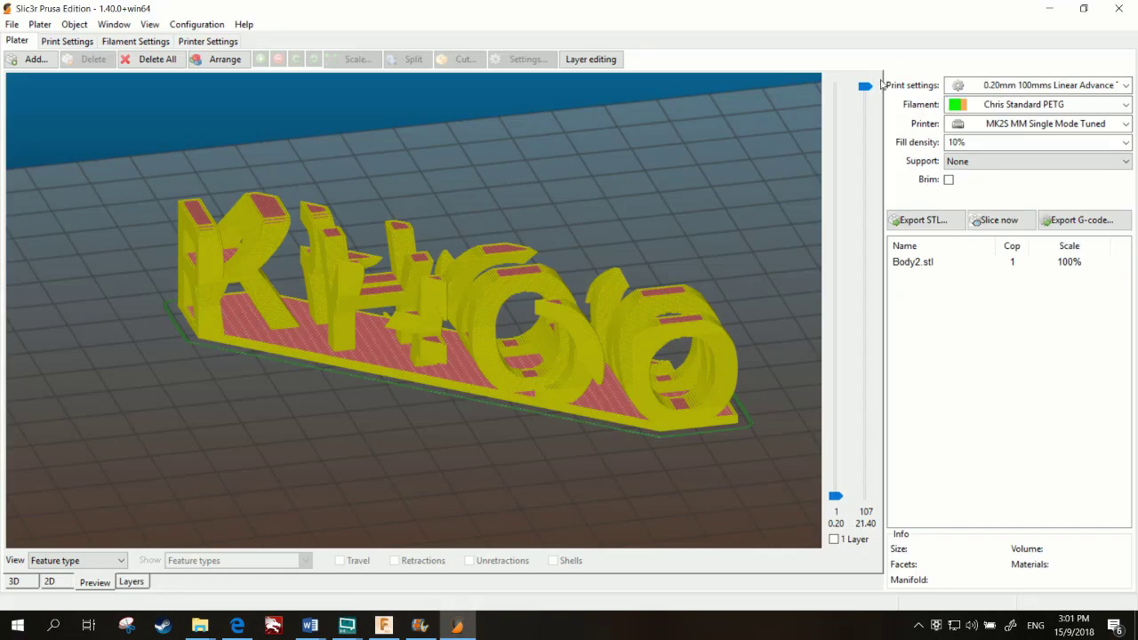
# Zoom and orbit the sliced Body2 preview so the RYAN letters face front
pyautogui.scroll(3, 242, 324)
pyautogui.moveTo(317, 353); pyautogui.dragTo(404, 403)
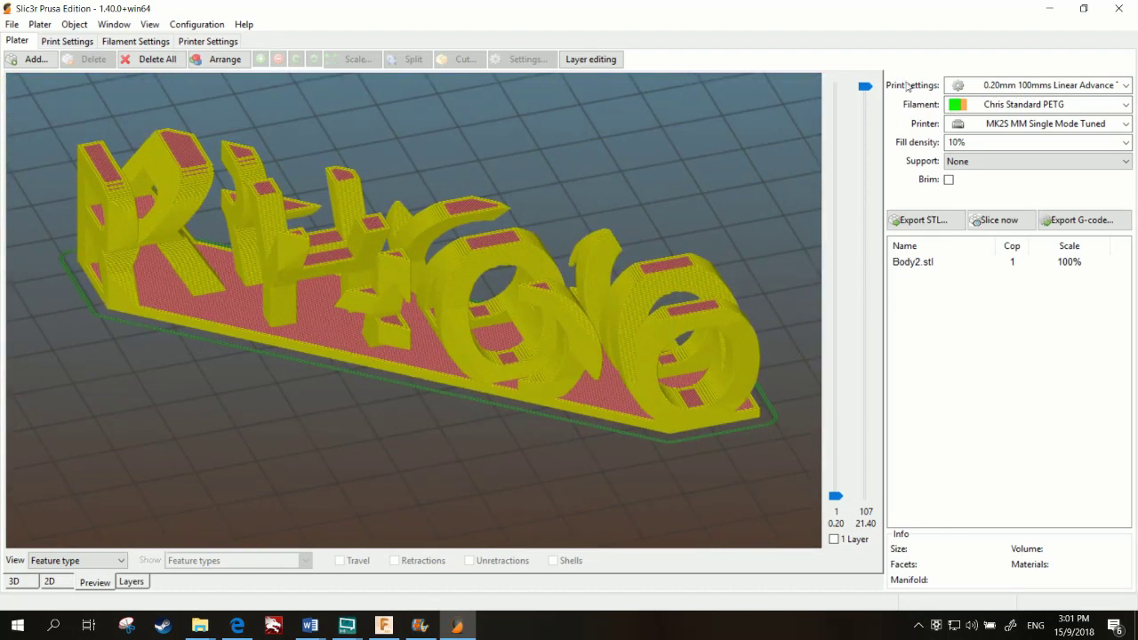